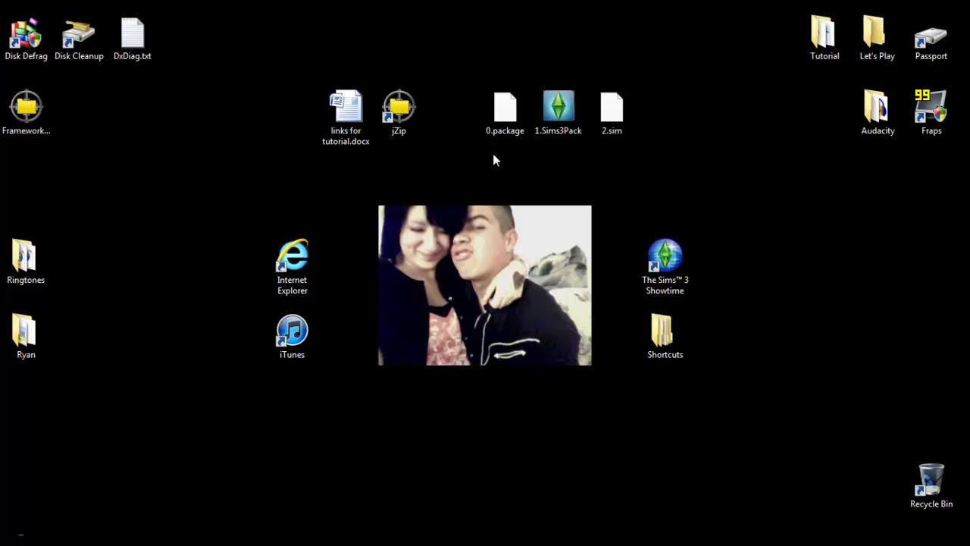
click(494, 129)
click(561, 132)
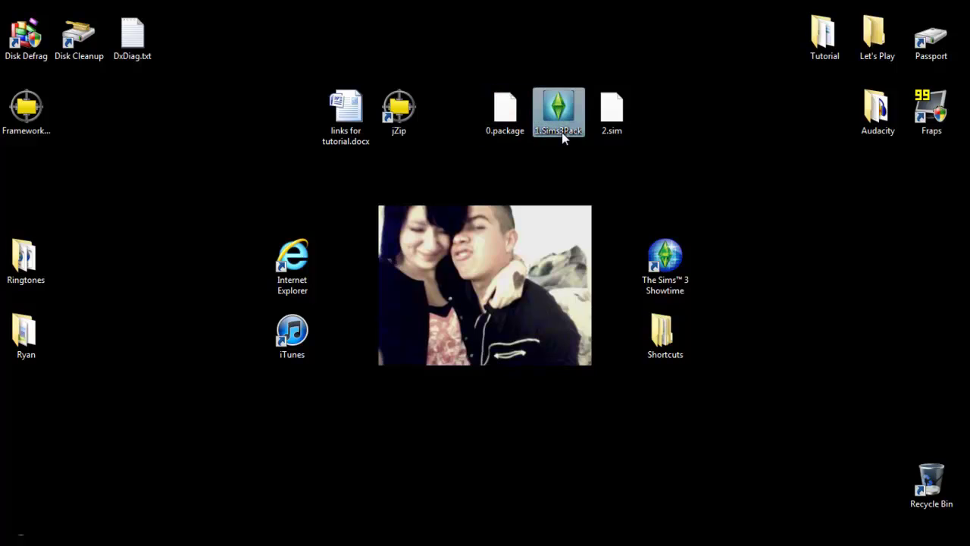
click(622, 132)
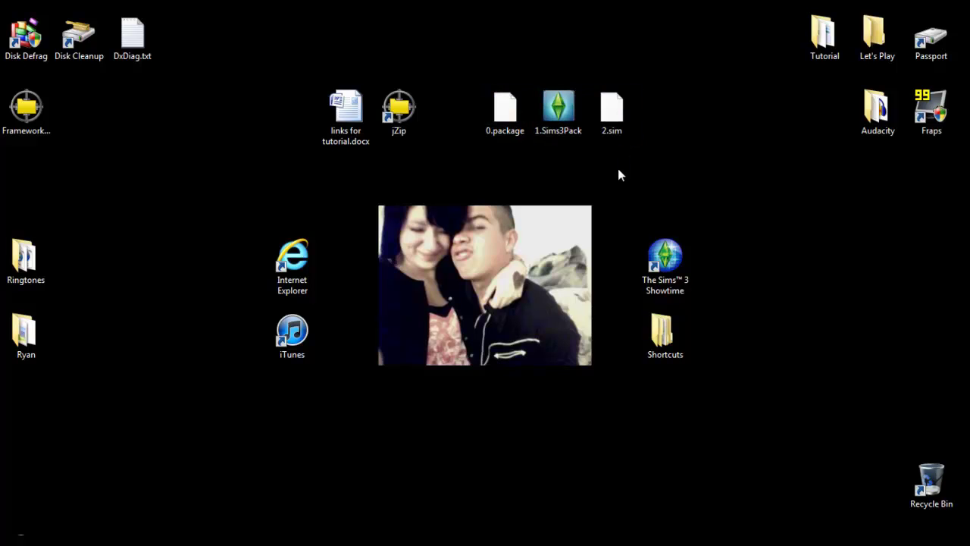
drag(626, 159, 490, 144)
click(489, 144)
mouse_move(509, 114)
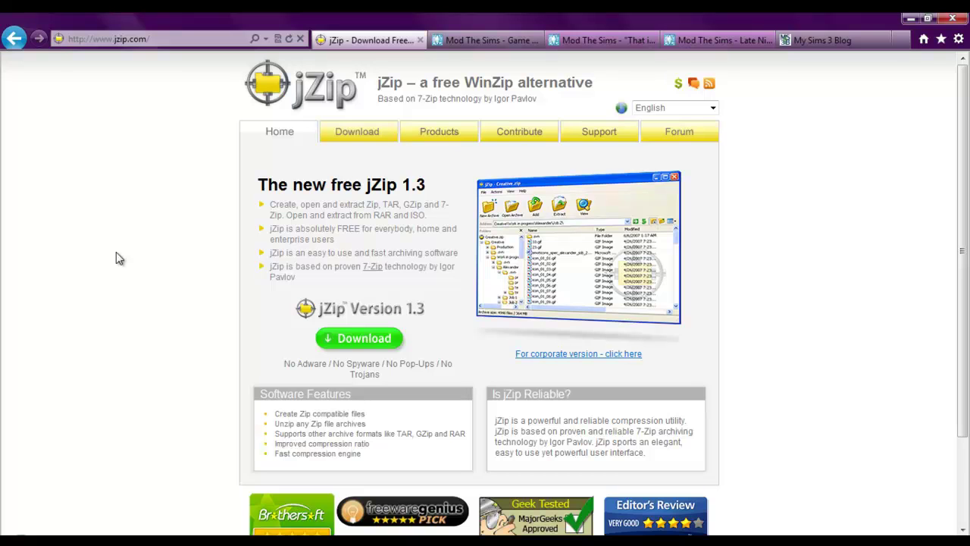
Download FrameworkSetup.zip from the Mod The Sims package installation guide and save it to the desktop, replacing the existing copy
click(491, 48)
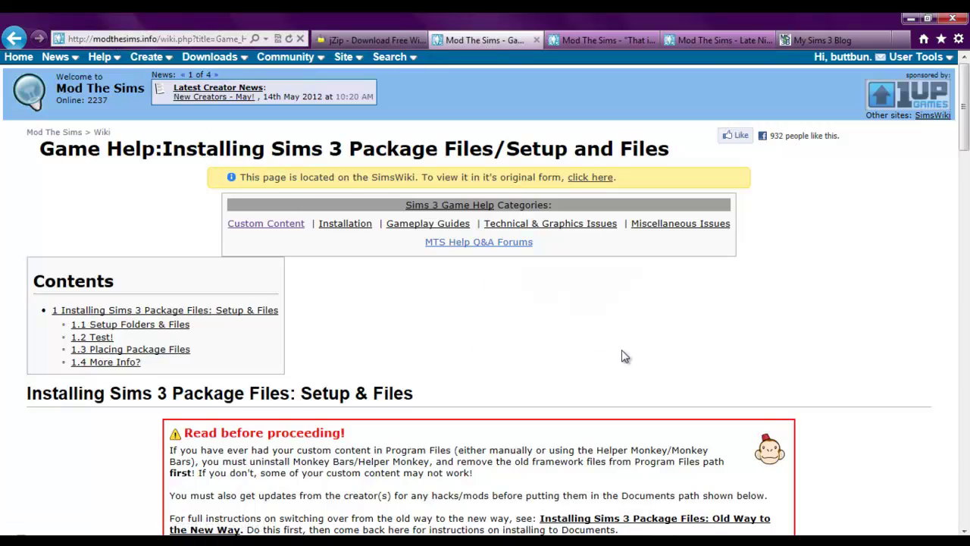
scroll(520, 438, down, 10)
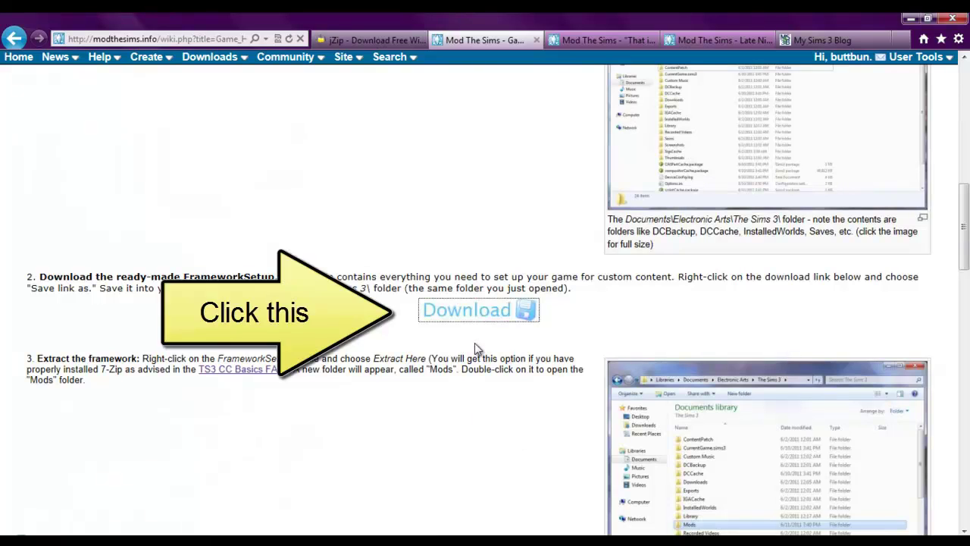
click(471, 313)
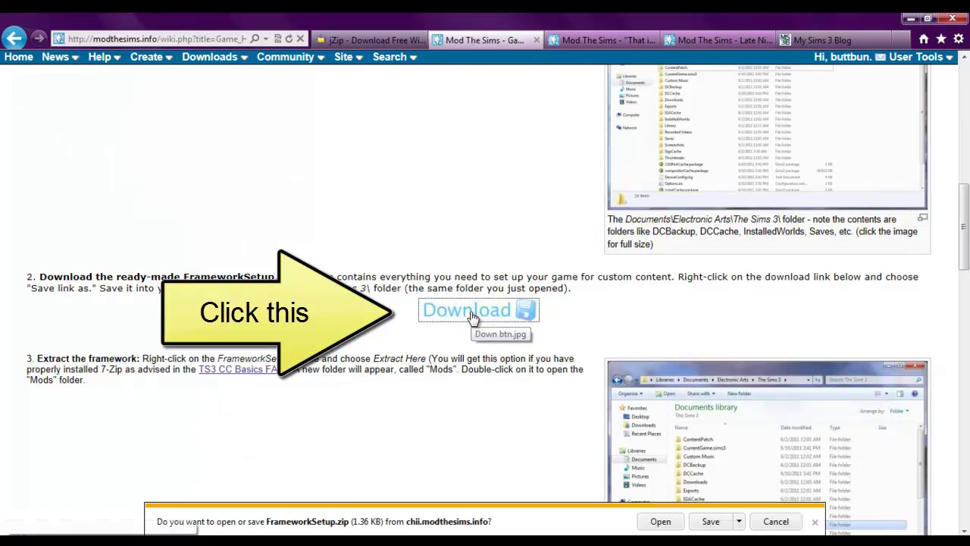
click(739, 521)
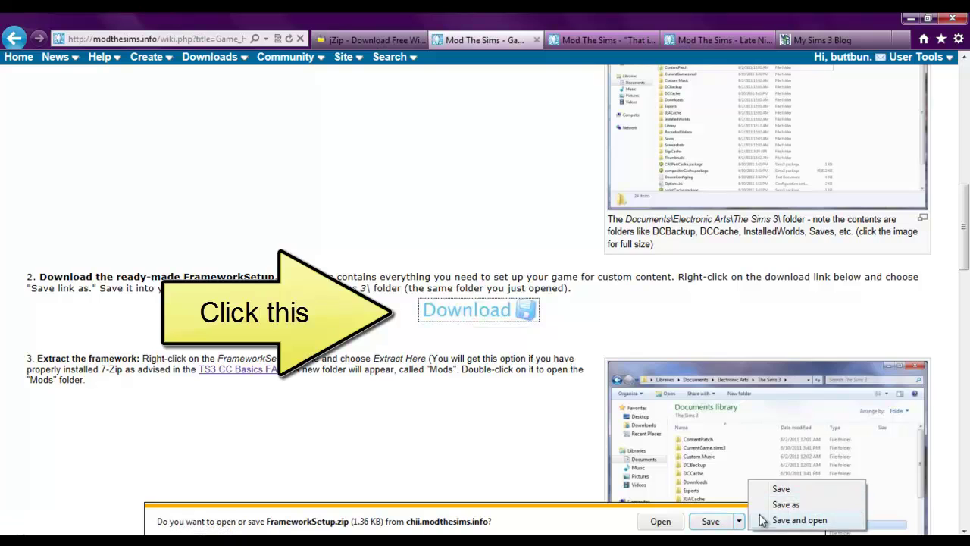
click(773, 505)
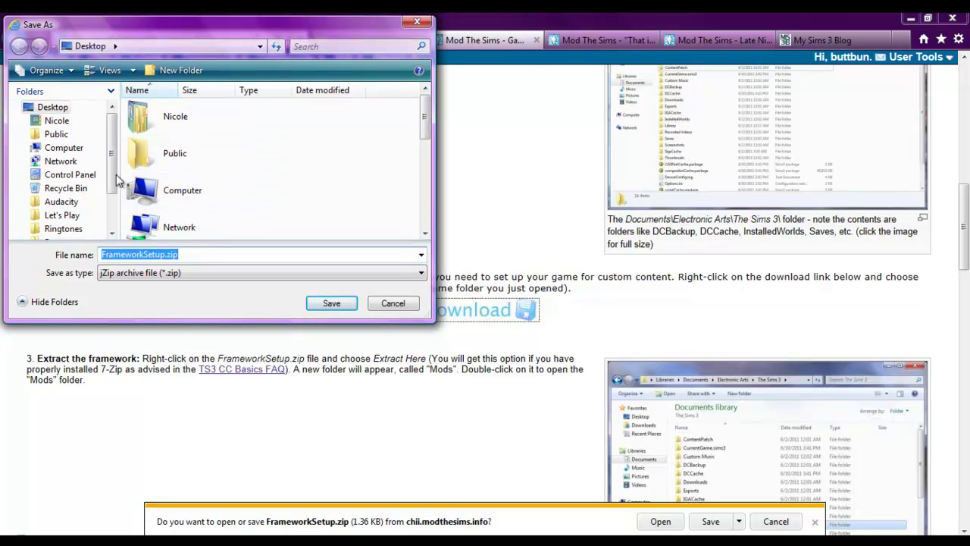
click(324, 304)
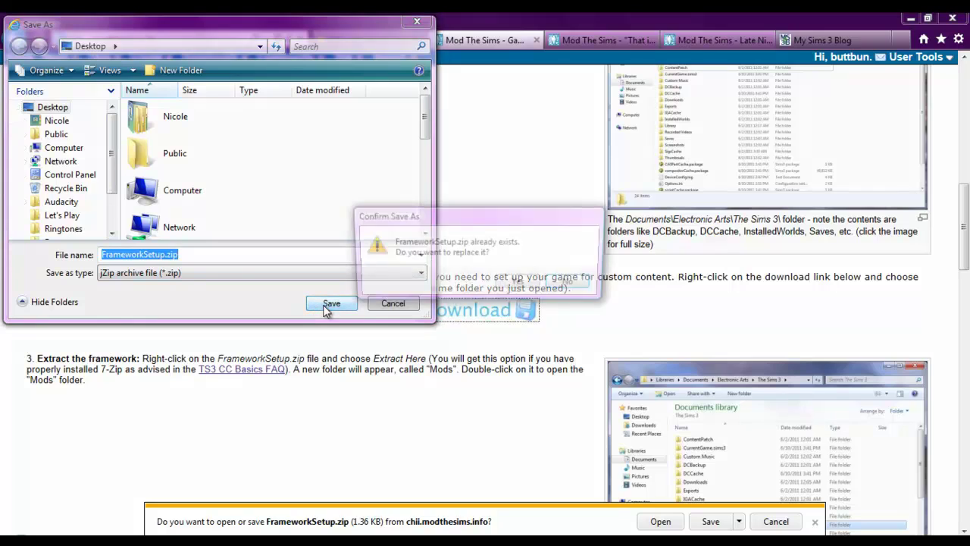
click(520, 285)
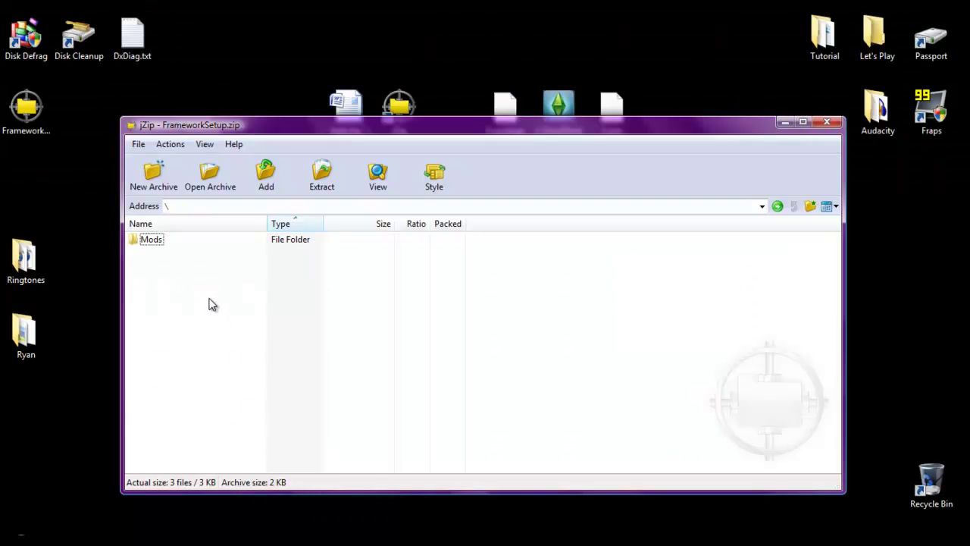
Extract the Mods folder from FrameworkSetup.zip onto the desktop
click(154, 244)
drag(154, 244, 252, 39)
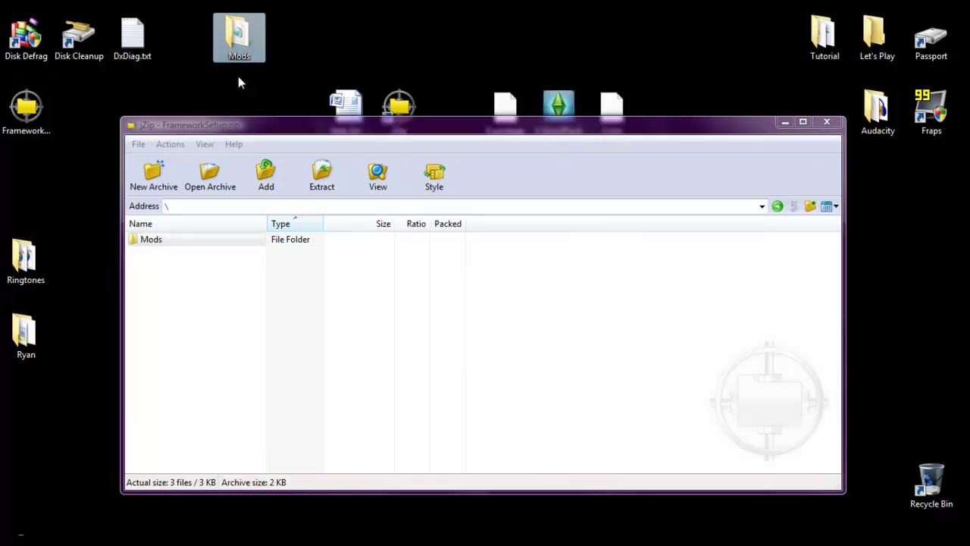
click(321, 176)
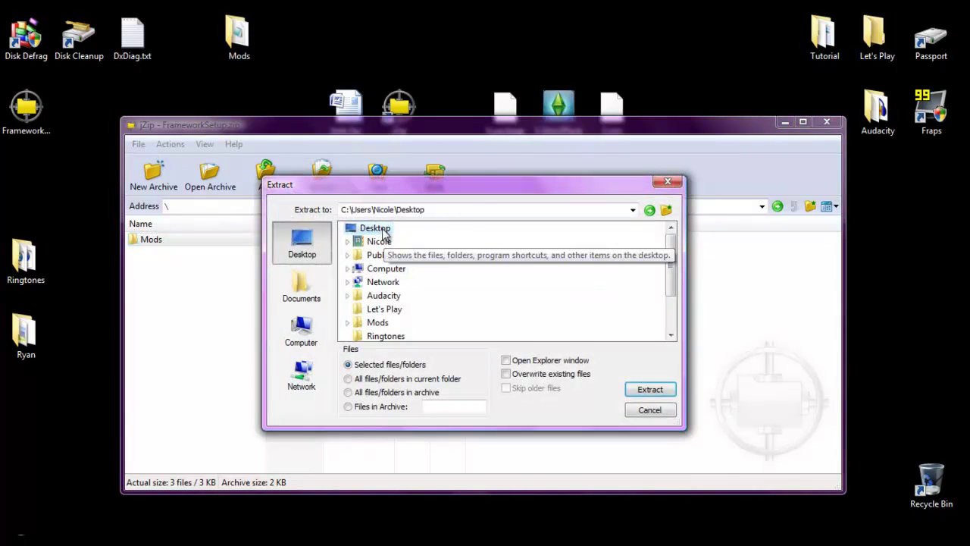
drag(669, 277, 674, 233)
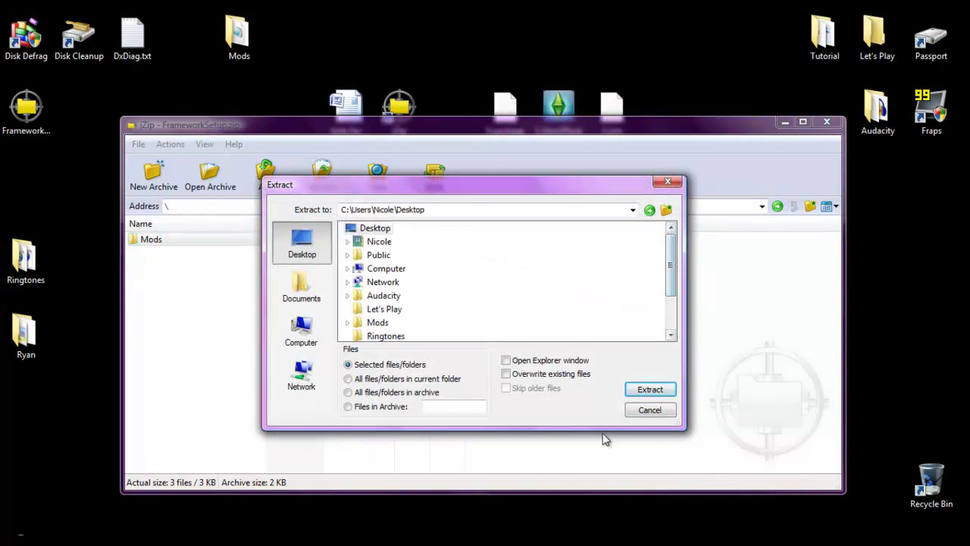
click(670, 413)
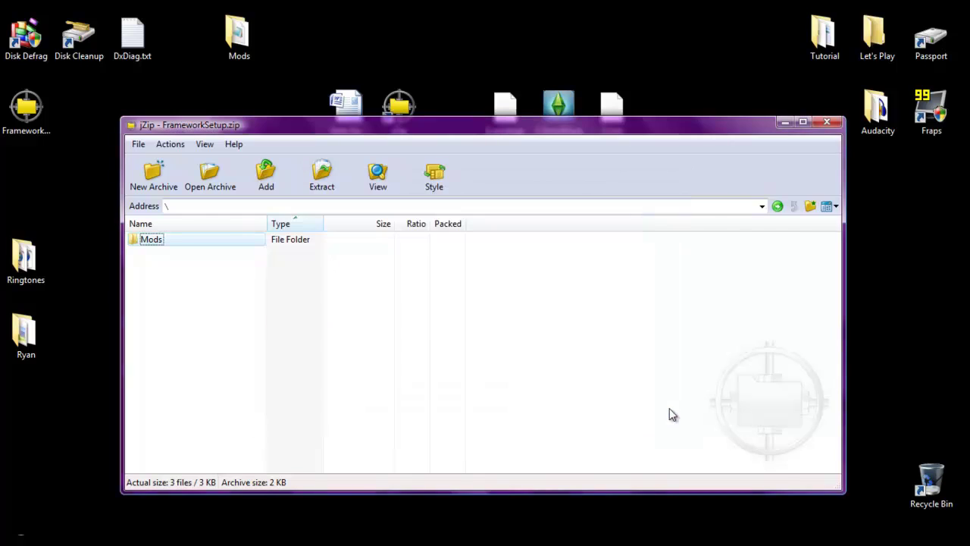
Close the archive window and open the Documents\Electronic Arts\The Sims 3 folder
click(828, 123)
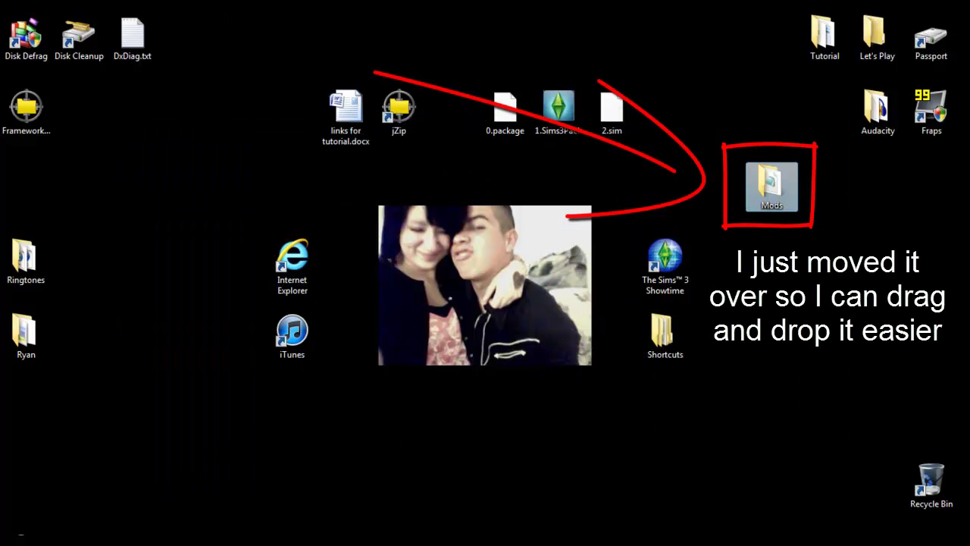
key(super)
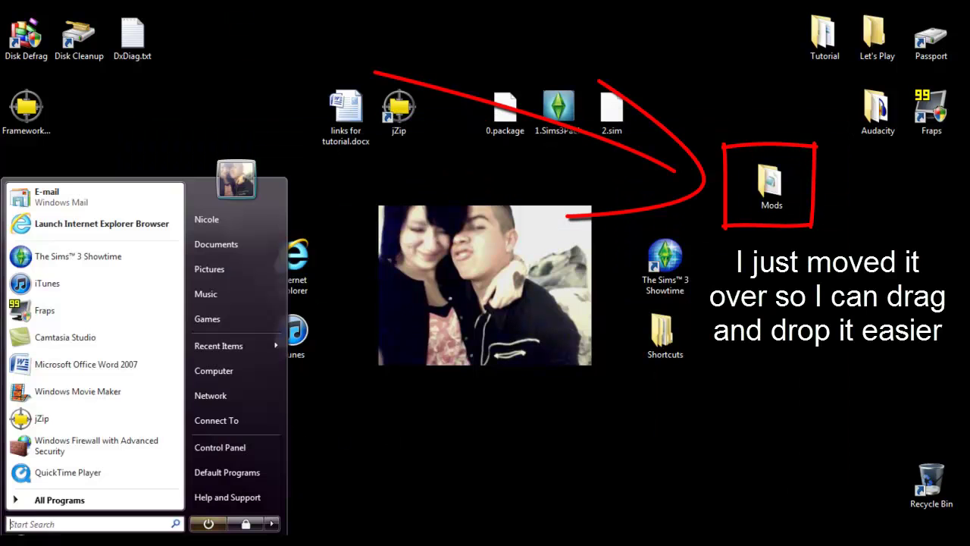
click(221, 245)
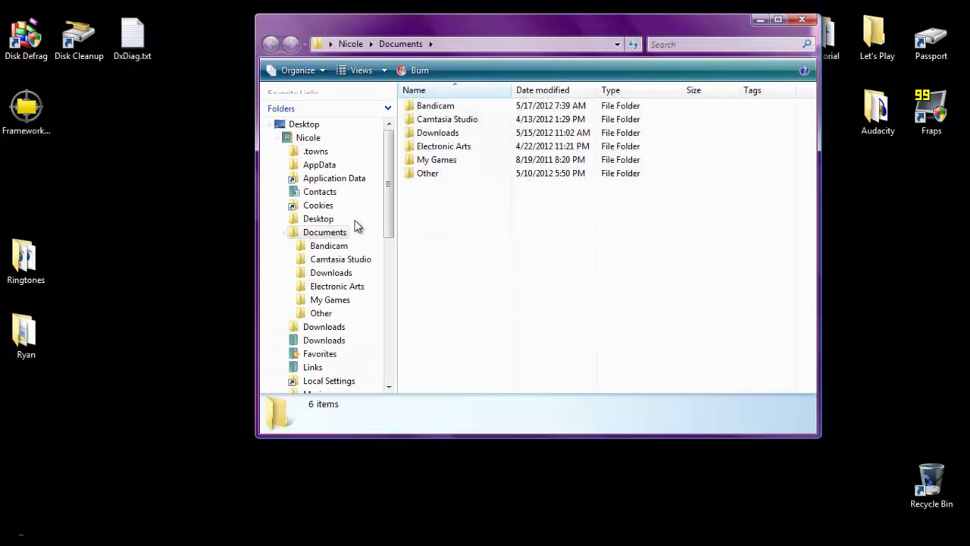
double_click(453, 146)
drag(478, 31, 455, 86)
double_click(415, 164)
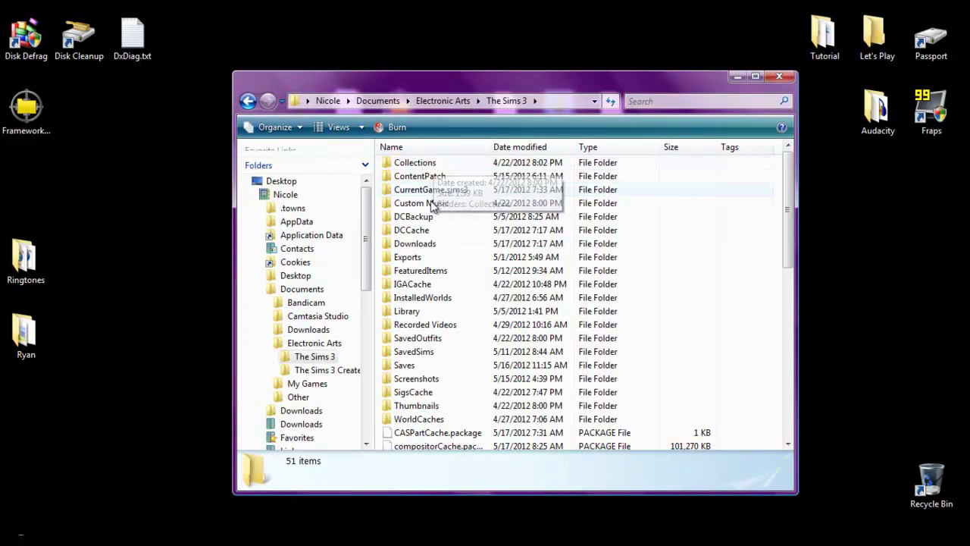
drag(785, 268, 785, 218)
Move the Mods folder from the desktop into The Sims 3 folder and sort the contents by name
drag(690, 94, 603, 84)
drag(770, 185, 690, 285)
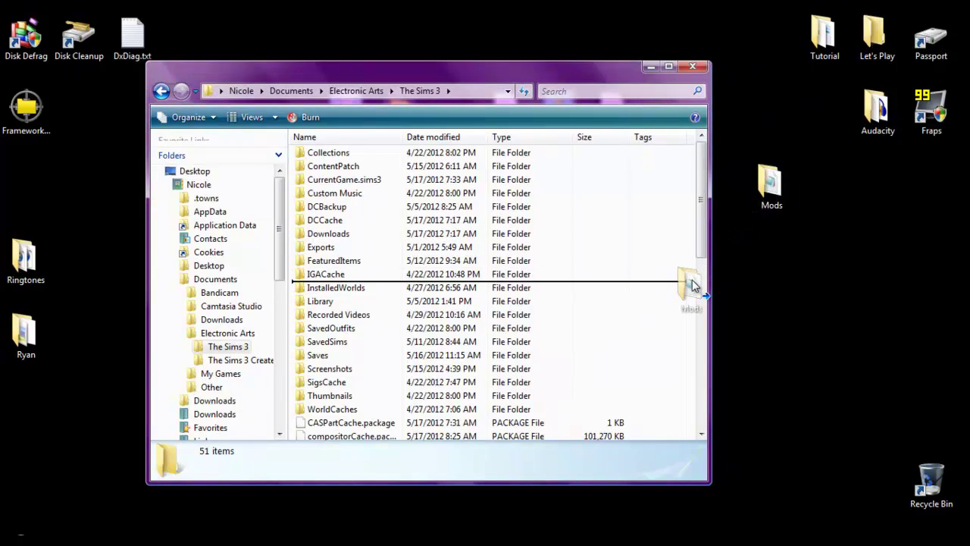
drag(692, 280, 692, 280)
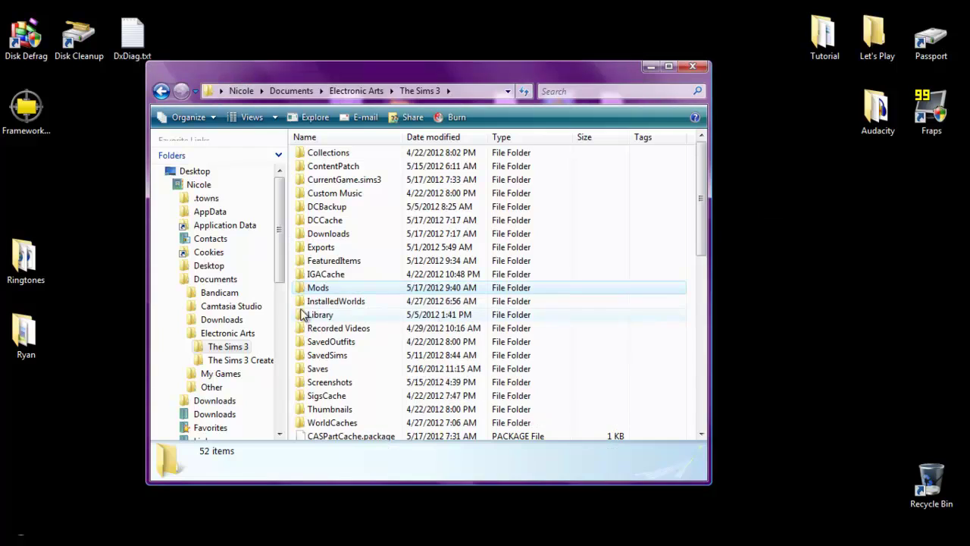
click(319, 289)
click(382, 292)
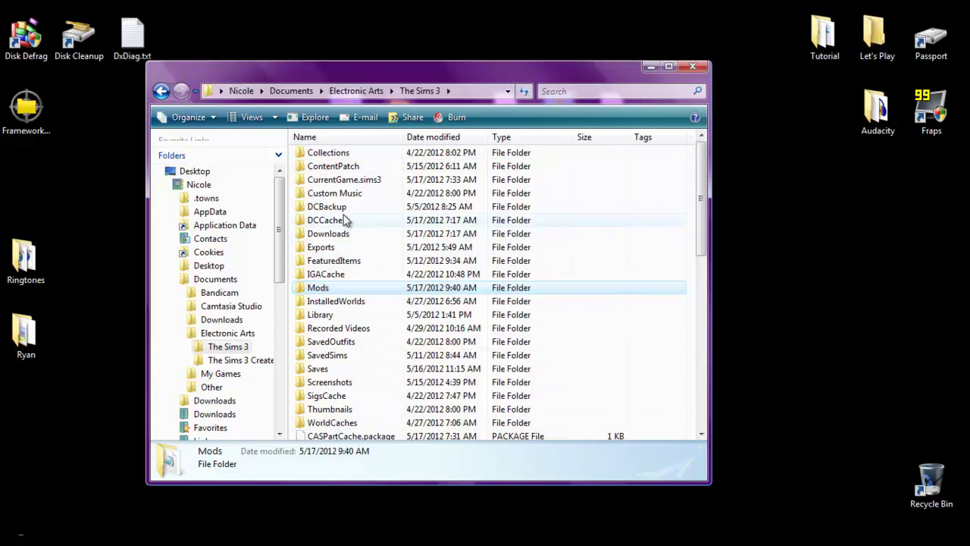
click(319, 138)
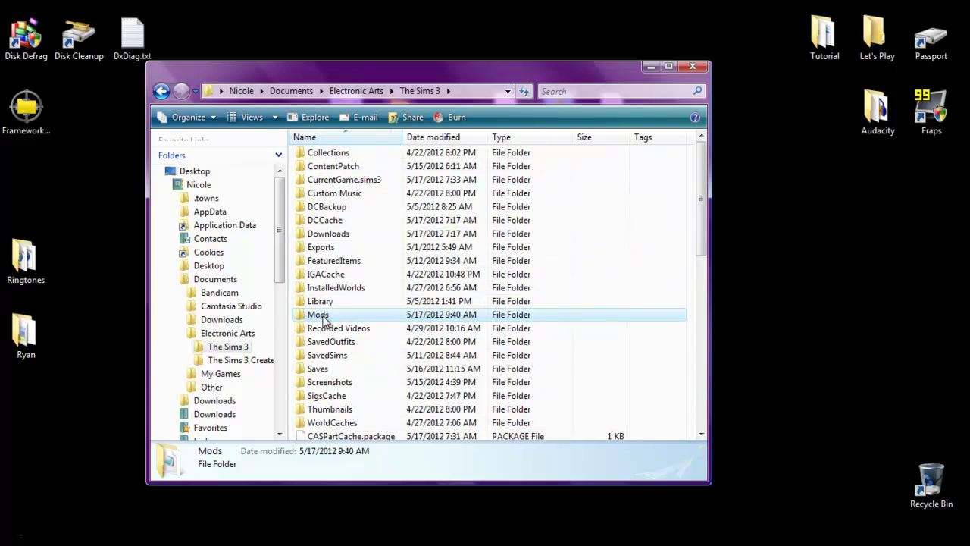
Open the Mods folder, check Resource.cfg, and examine the package files in the Packages subfolder
mouse_move(322, 319)
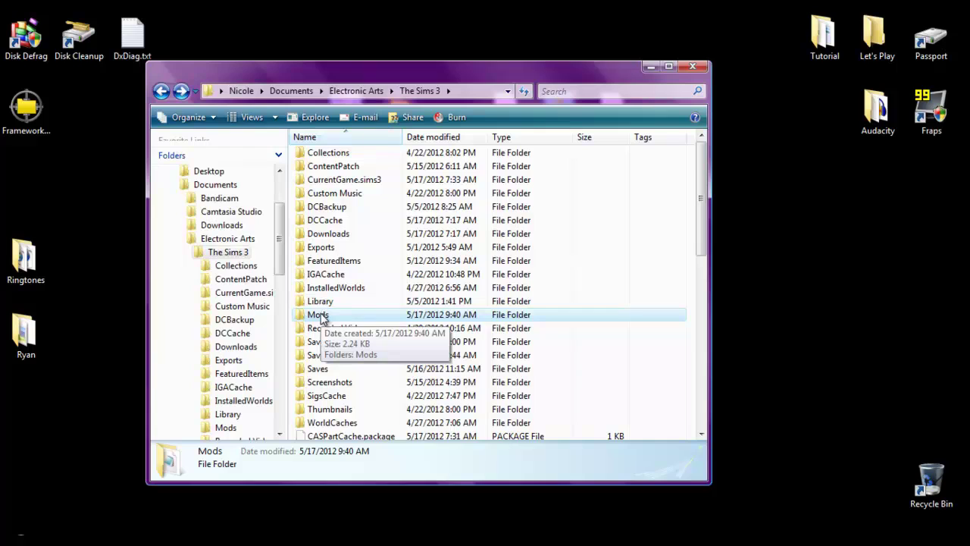
double_click(322, 318)
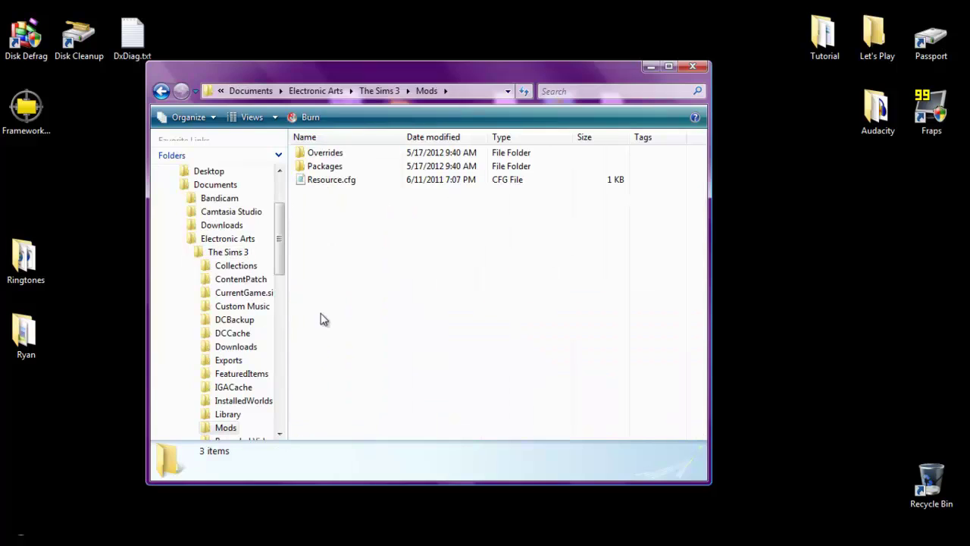
click(345, 184)
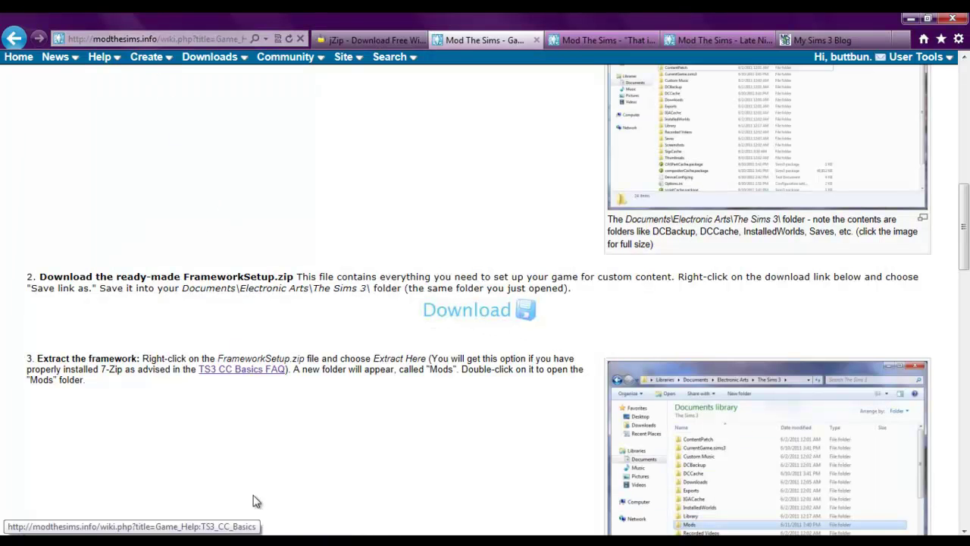
click(324, 168)
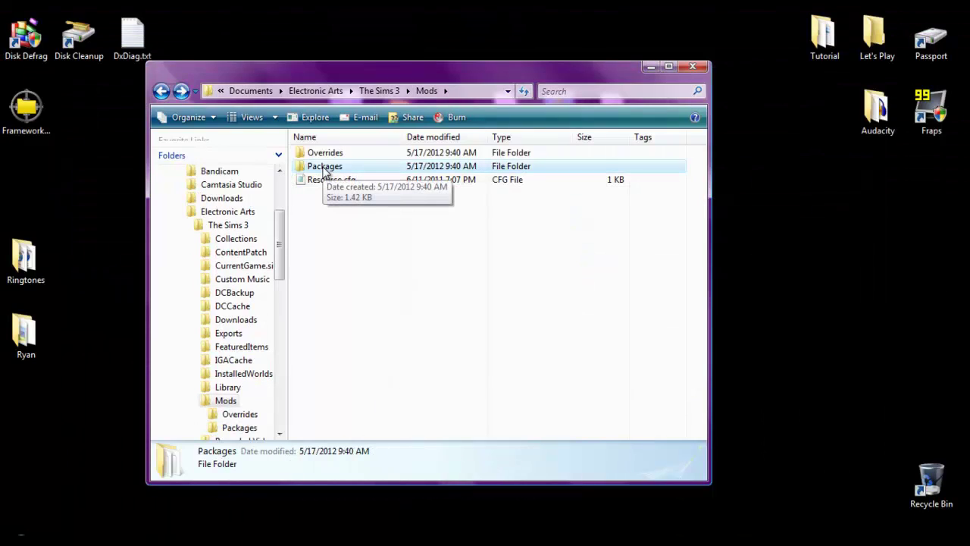
double_click(324, 168)
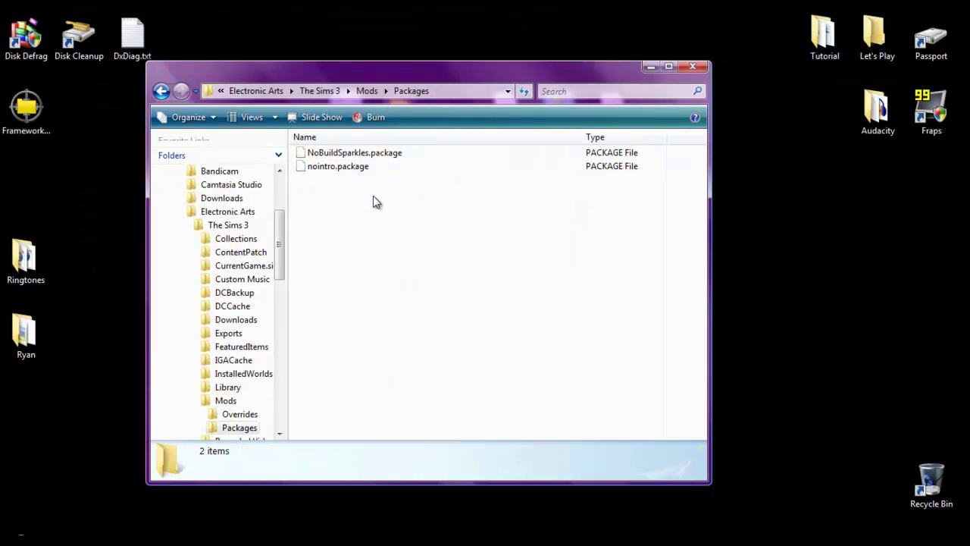
drag(373, 195, 324, 151)
click(362, 217)
click(331, 169)
click(331, 168)
click(345, 195)
Minimize the folder window and show the download files for the "Serenity" dress on Mod The Sims
click(652, 66)
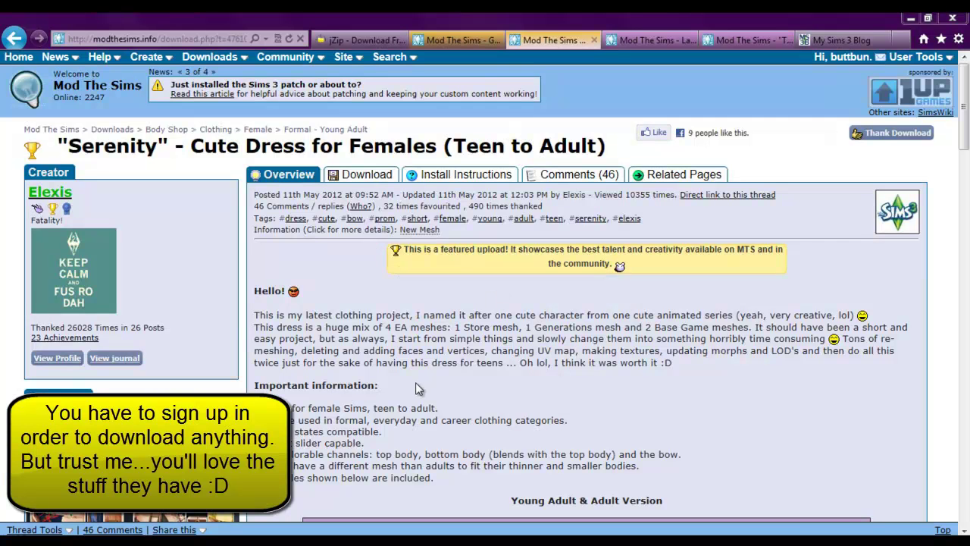
scroll(441, 375, down, 4)
scroll(441, 379, down, 2)
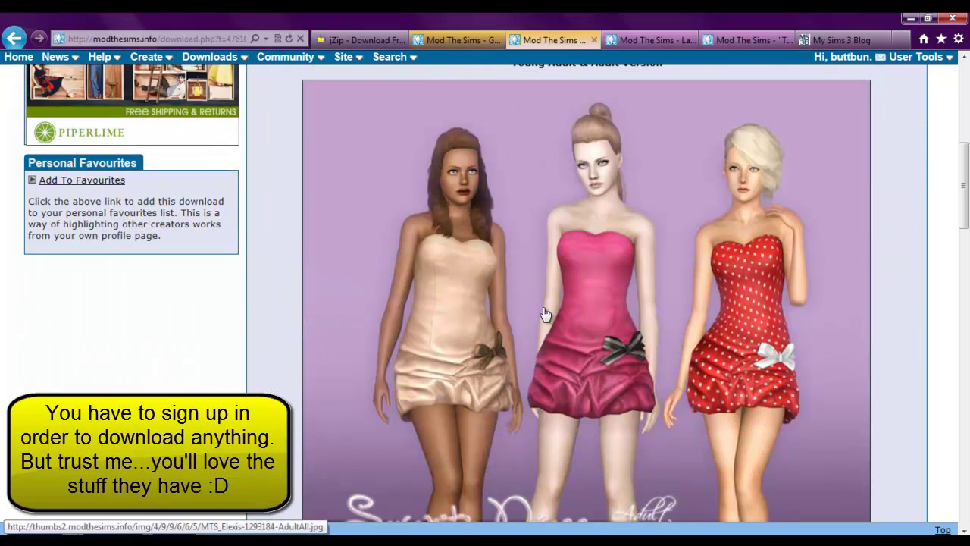
scroll(547, 356, up, 2)
scroll(546, 356, up, 3)
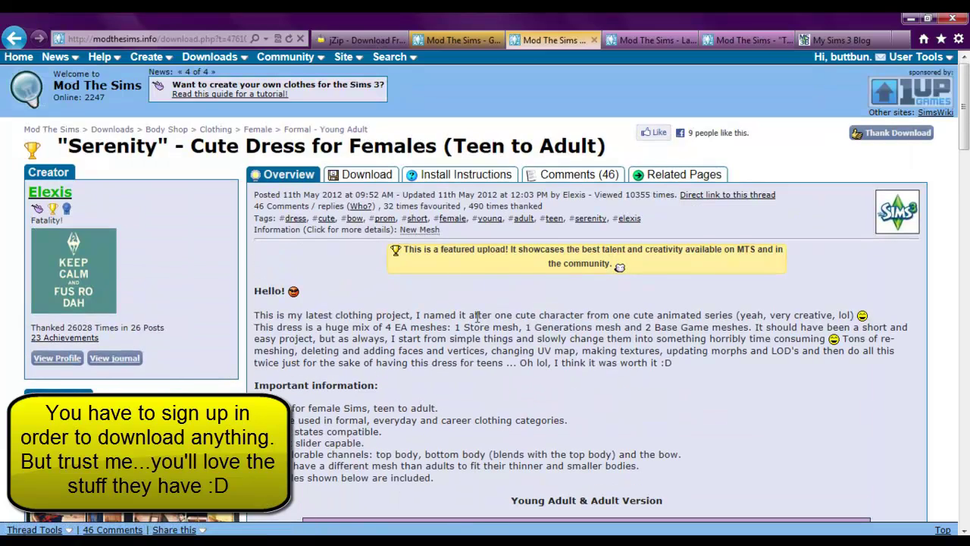
click(362, 176)
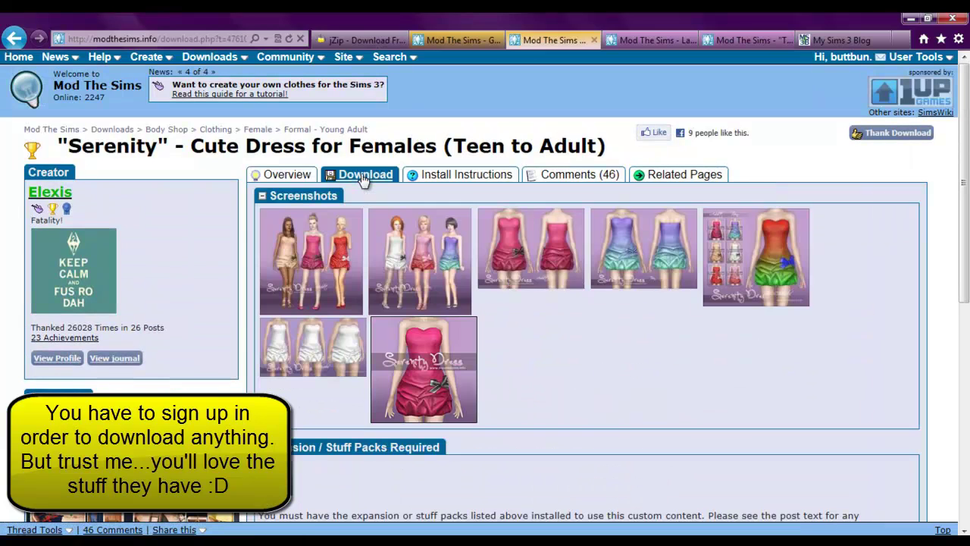
scroll(563, 372, down, 3)
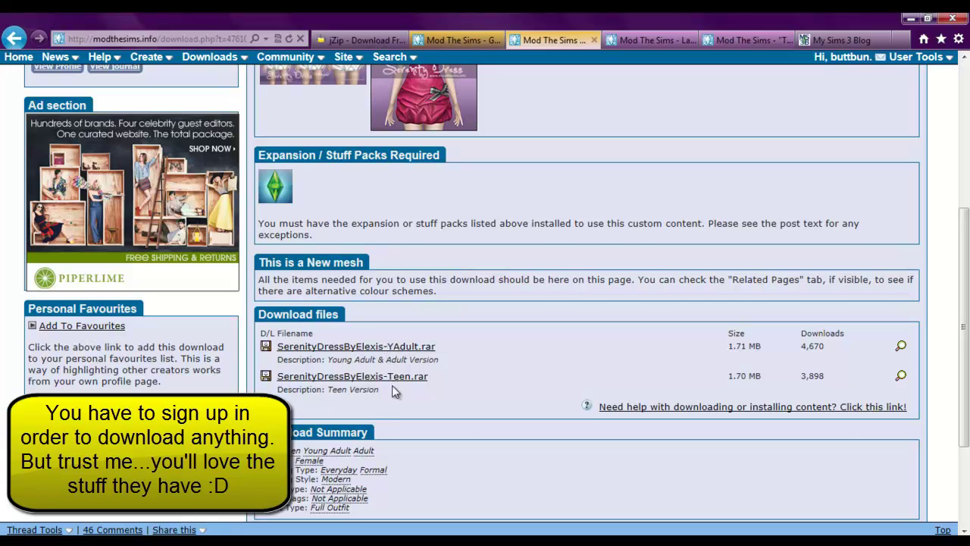
Download SerenityDressByElexis-YAdult.rar, the young adult and adult version, and save it to the desktop
click(346, 347)
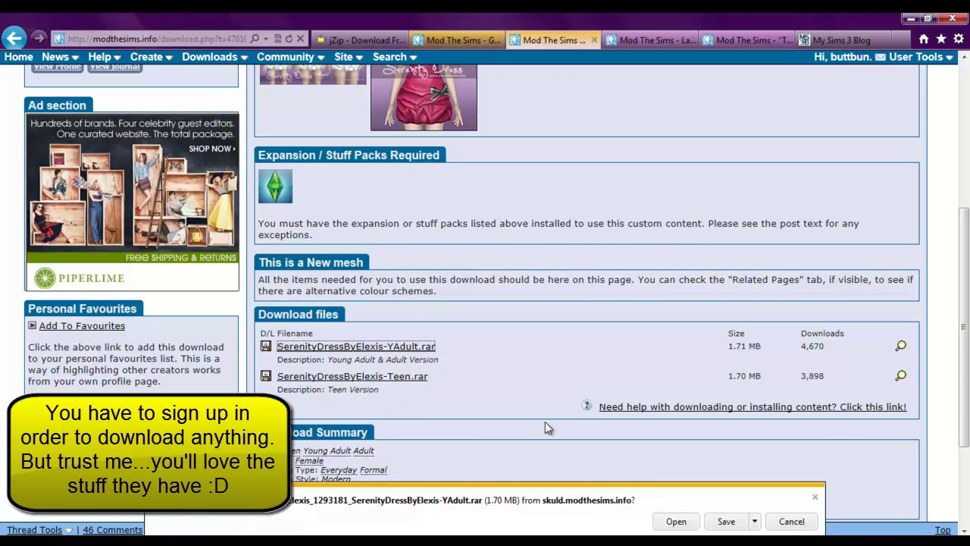
click(756, 521)
click(797, 505)
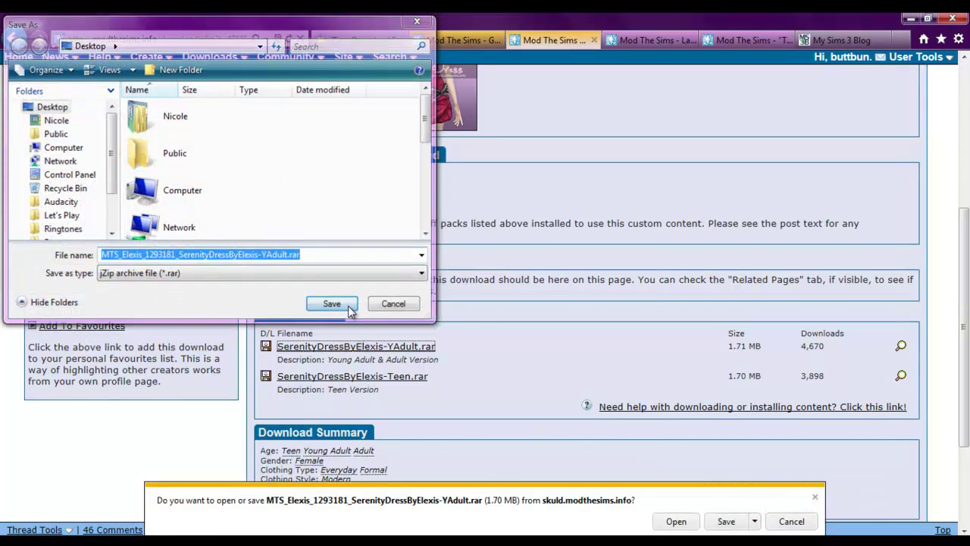
click(333, 305)
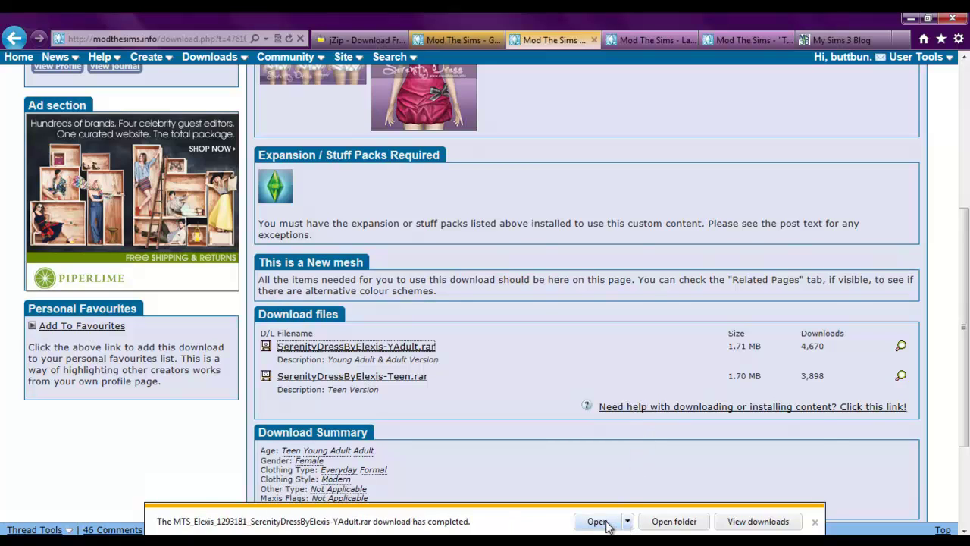
Open the downloaded Serenity dress archive in jZip and bring up the Packages folder inside The Sims 3's Mods folder
click(607, 523)
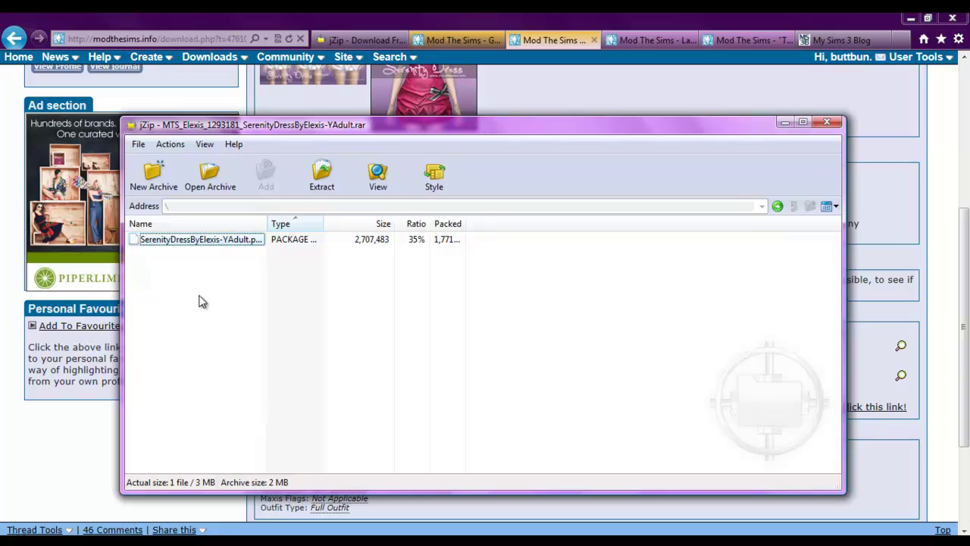
click(115, 419)
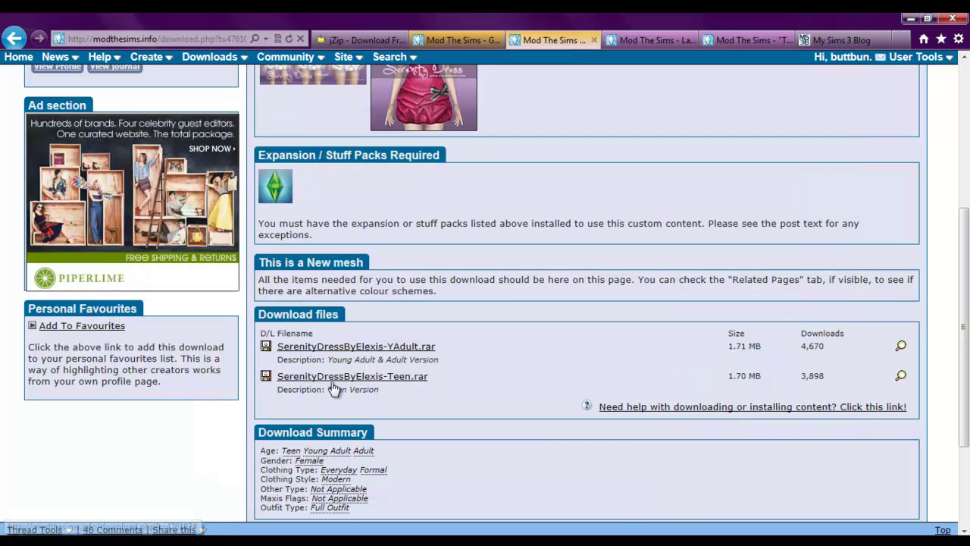
click(910, 18)
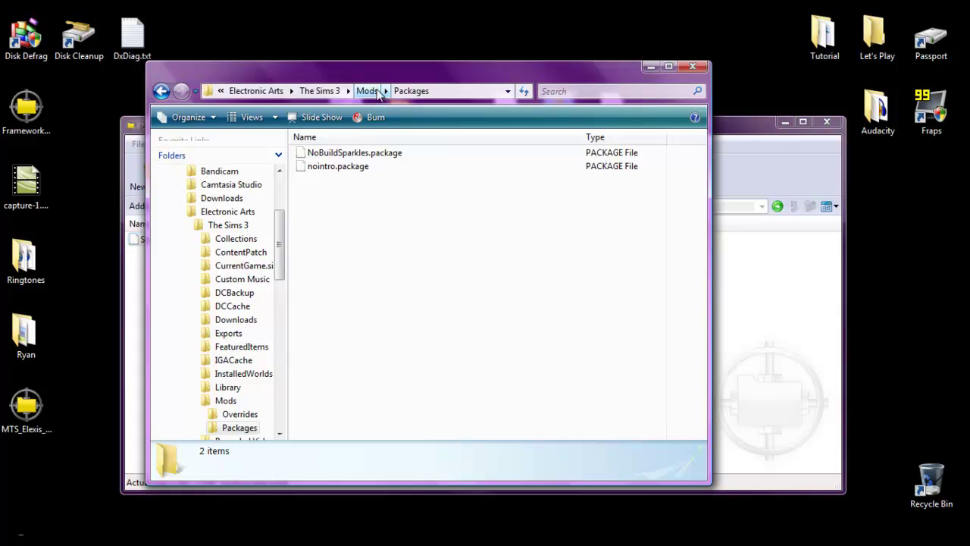
key(BackSpace)
key(BackSpace)
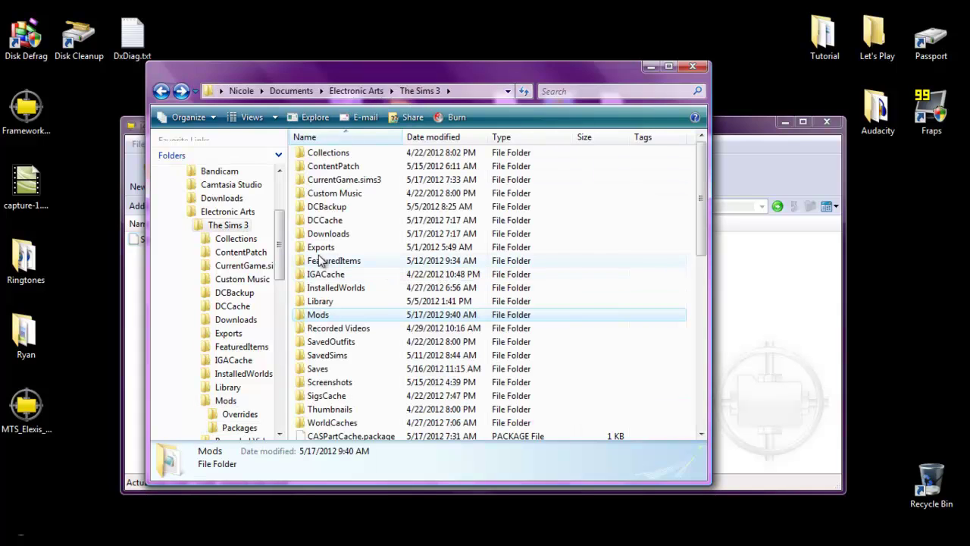
key(alt+Right)
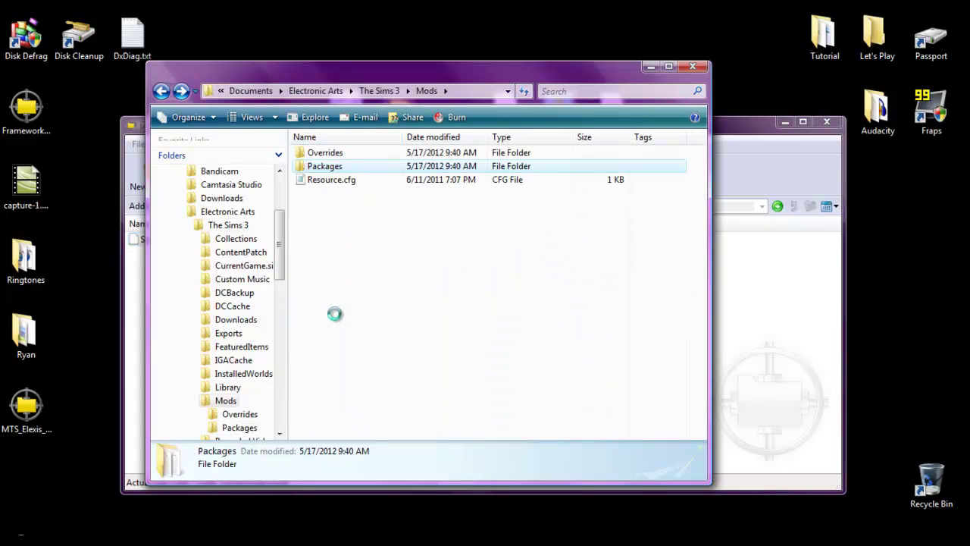
double_click(363, 170)
click(360, 487)
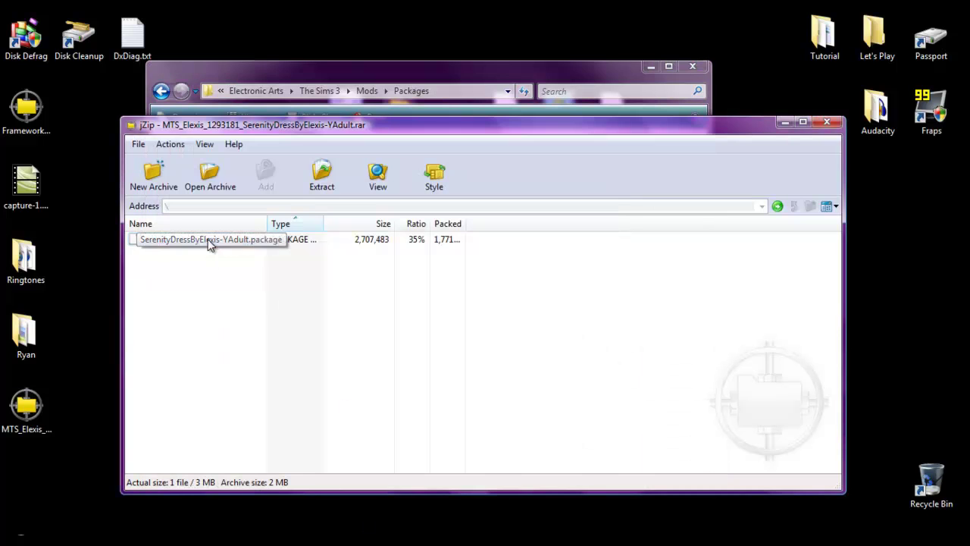
Arrange the archive and folder windows side by side and extract SerenityDressByElexis-YAdult.package into the Packages folder
drag(338, 126, 791, 86)
drag(463, 76, 317, 72)
drag(624, 195, 186, 218)
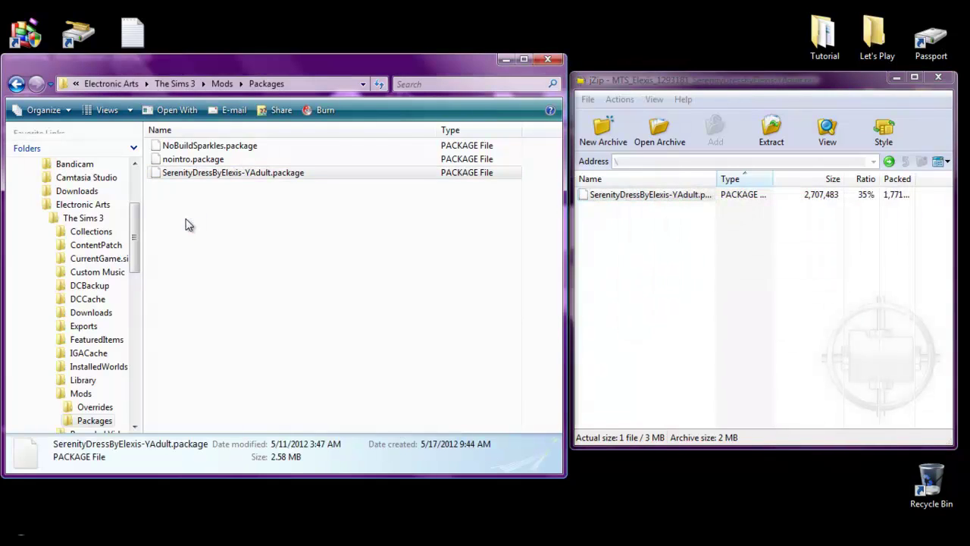
Create a subfolder named Clothes in the Packages folder and move SerenityDressByElexis-YAdult.package into it
click(250, 235)
right_click(247, 229)
mouse_move(293, 401)
click(459, 237)
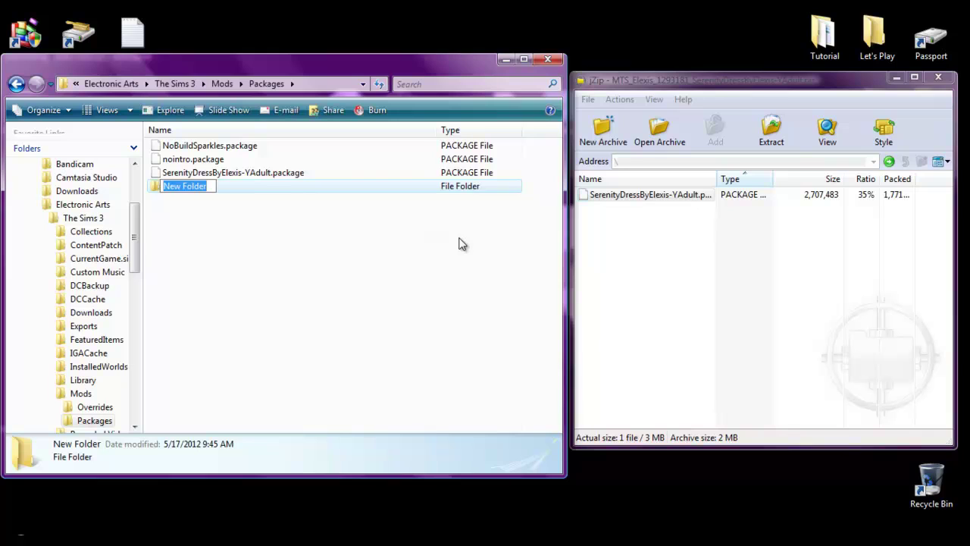
text(Clothes)
key(Return)
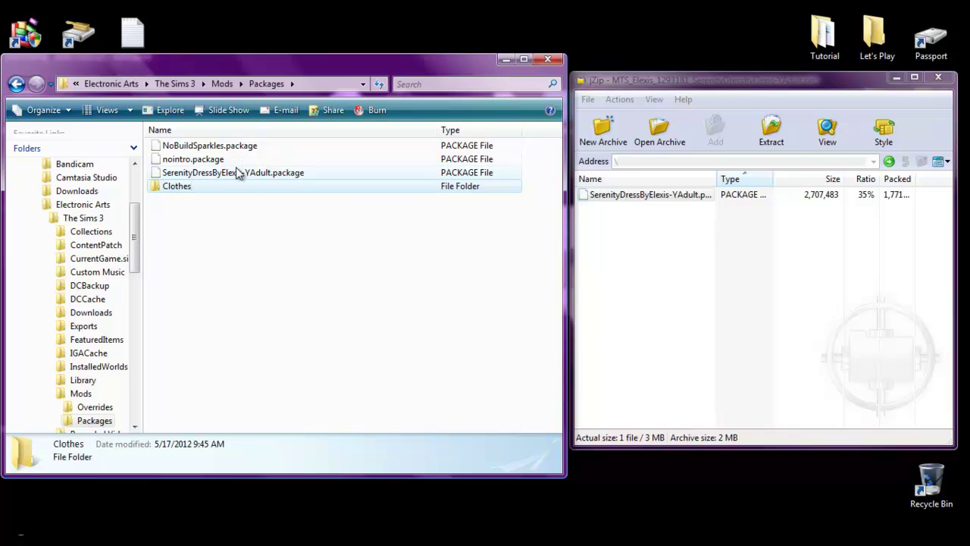
drag(235, 171, 229, 185)
Create a subfolder named Mods in the Packages folder and move NoBuildSparkles.package and nointro.package into it
right_click(222, 249)
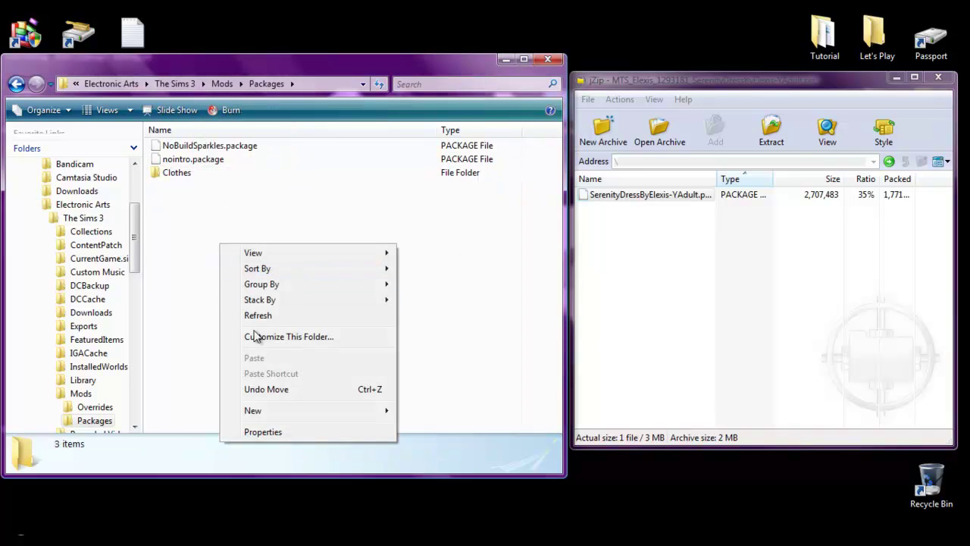
mouse_move(281, 412)
click(423, 251)
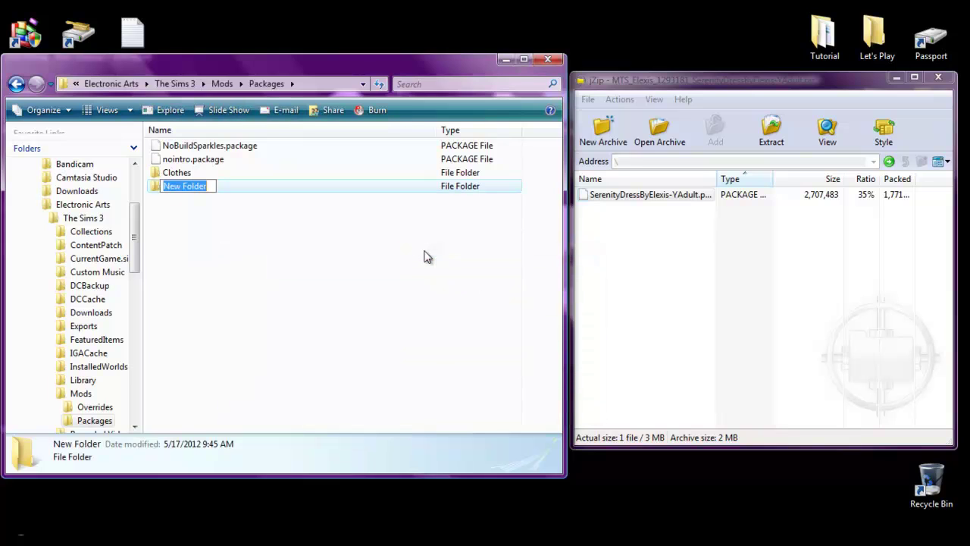
text(Mods)
key(Return)
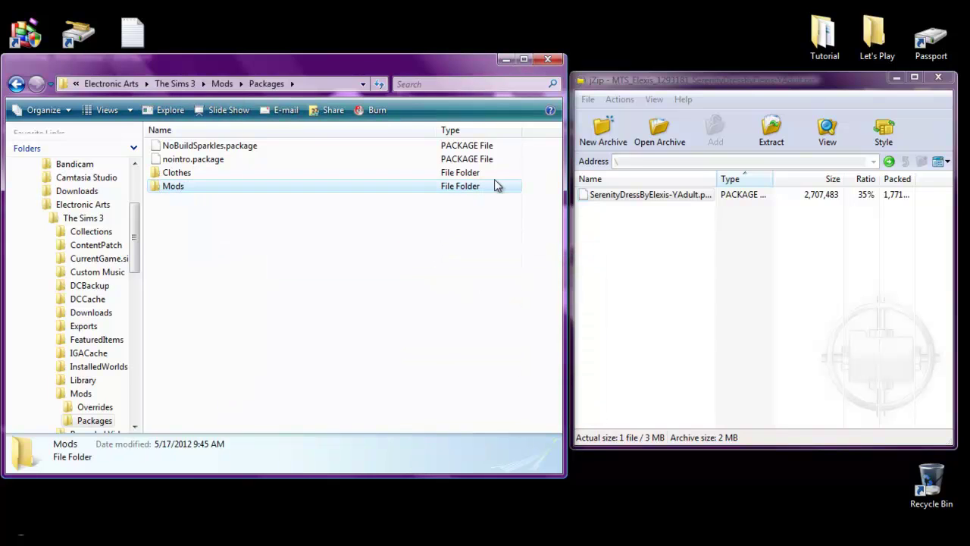
drag(531, 165, 179, 189)
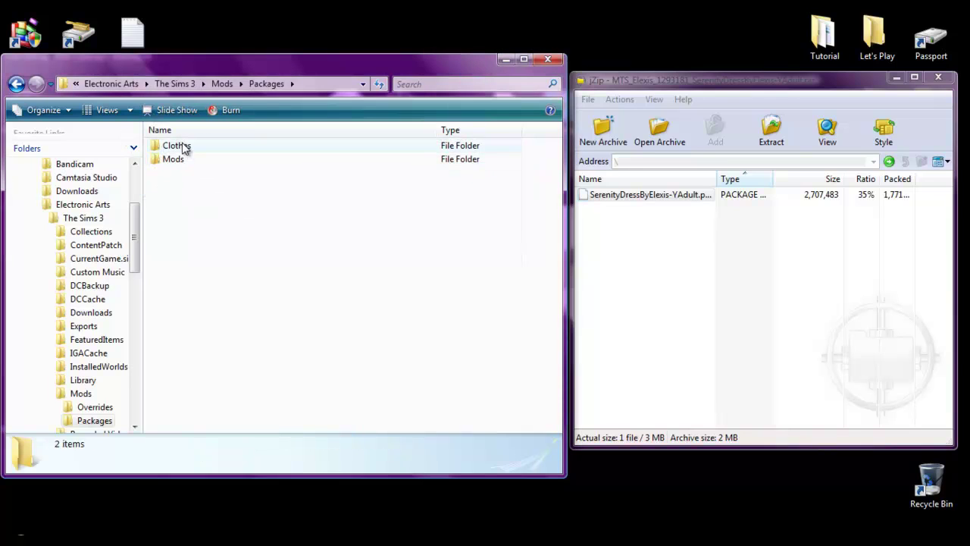
Check the contents of the Clothes subfolder and the location of the Packages folder within The Sims 3 folder
double_click(182, 146)
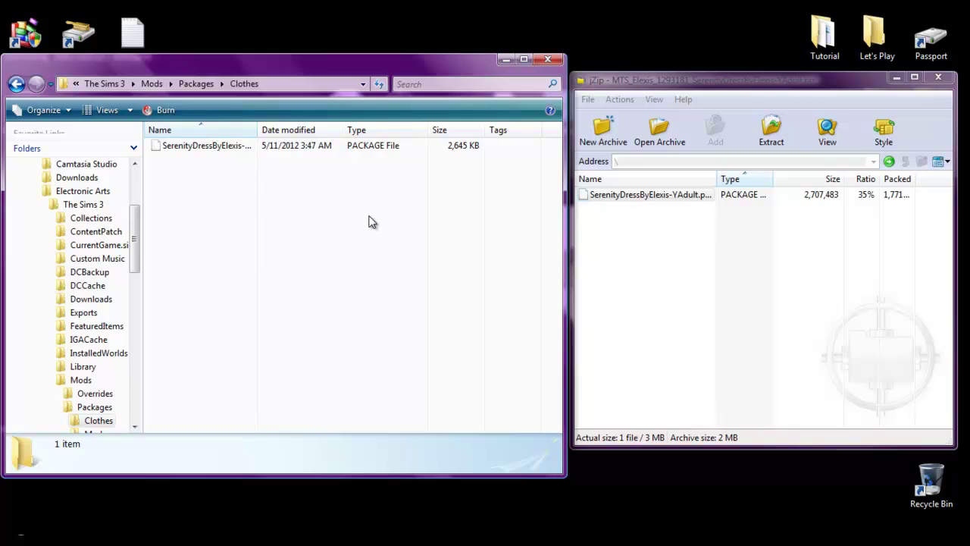
key(BackSpace)
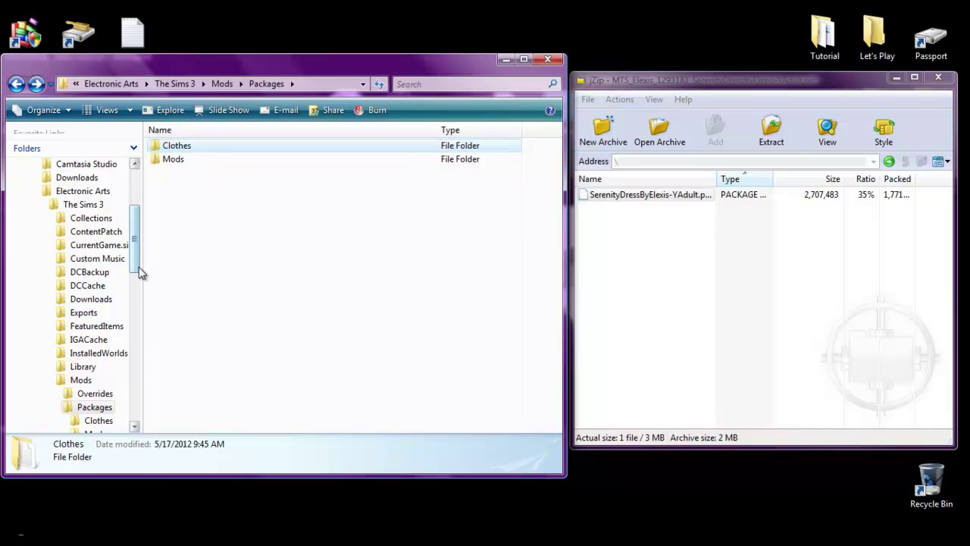
scroll(134, 254, down, 2)
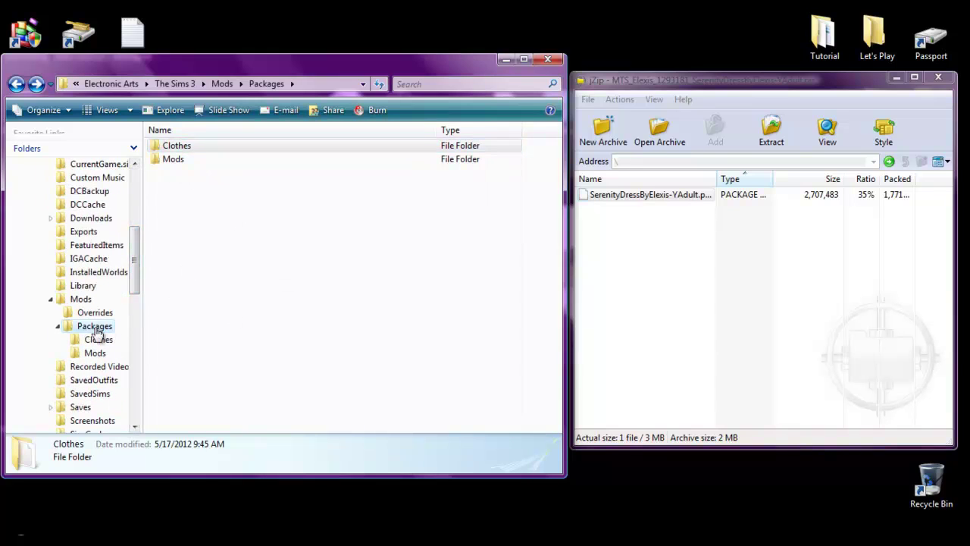
key(BackSpace)
key(BackSpace)
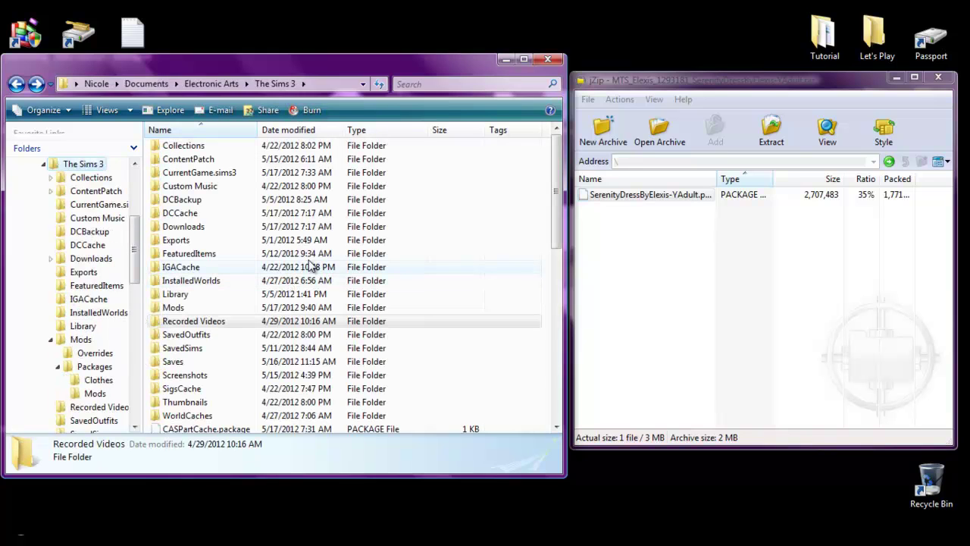
key(alt+Right)
key(alt+Right)
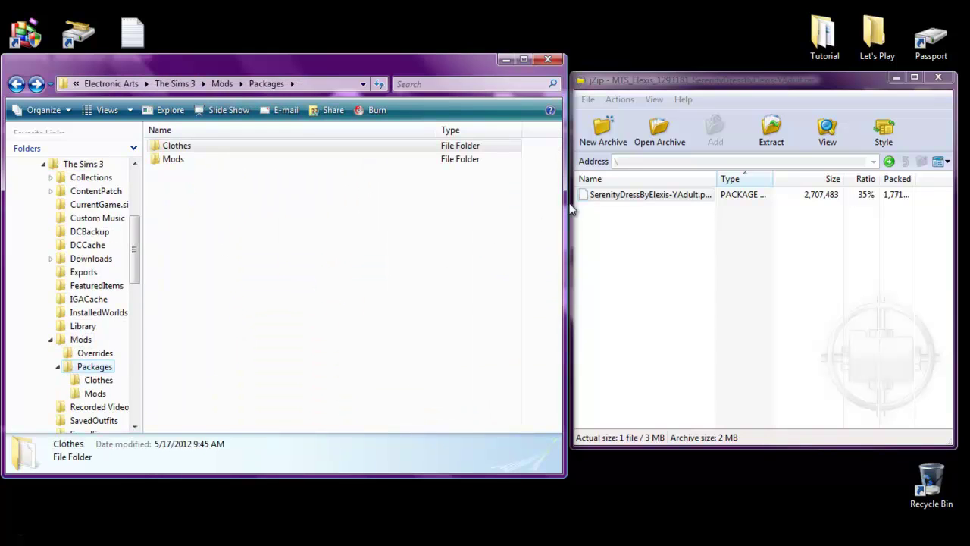
Close the dress archive and switch to the browser page for the "Late Night : bars schedules mod" on Mod The Sims
click(640, 231)
click(938, 77)
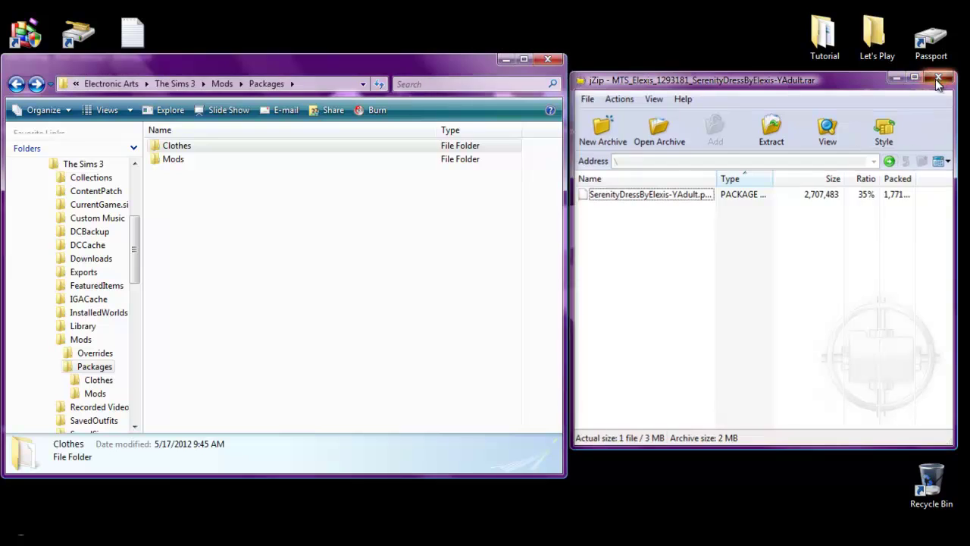
key(alt+Tab)
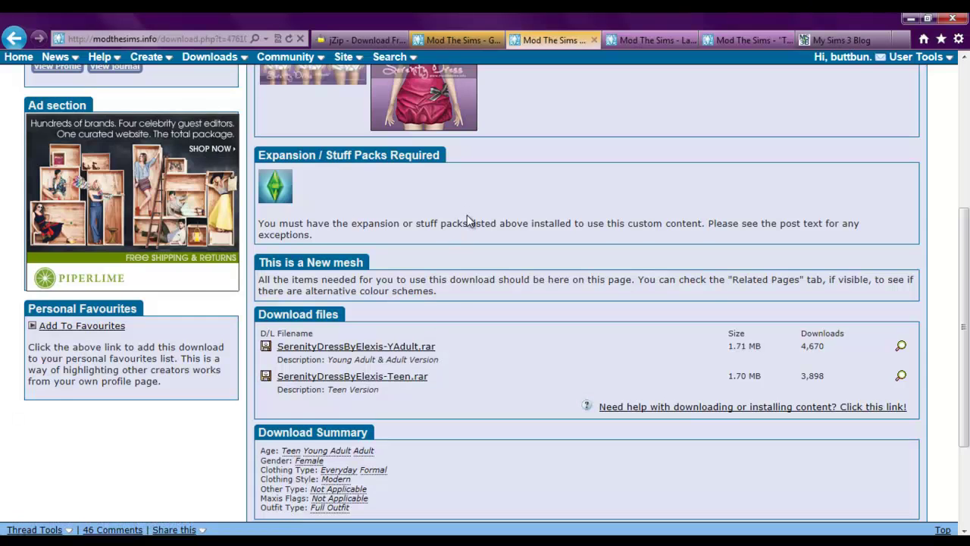
scroll(467, 215, down, 3)
scroll(464, 346, up, 3)
scroll(485, 313, up, 3)
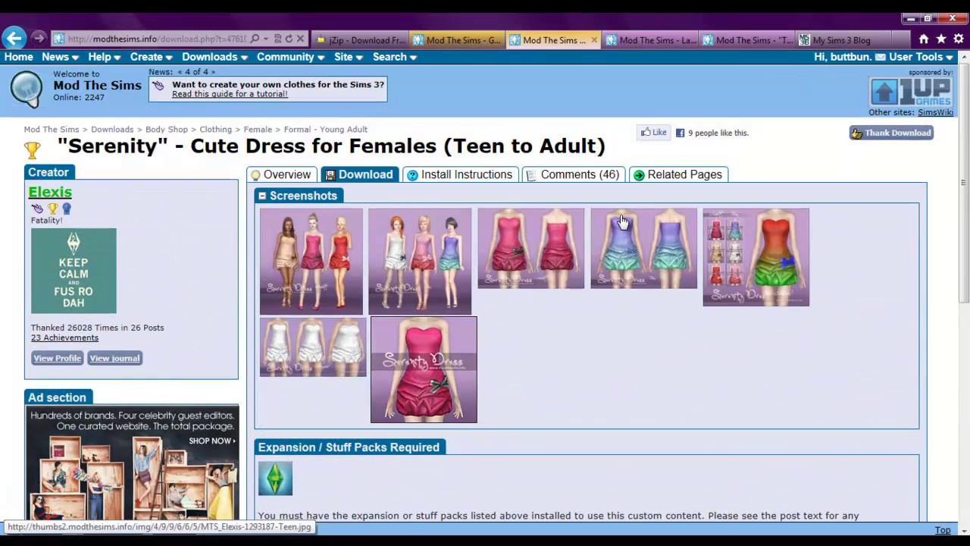
click(655, 39)
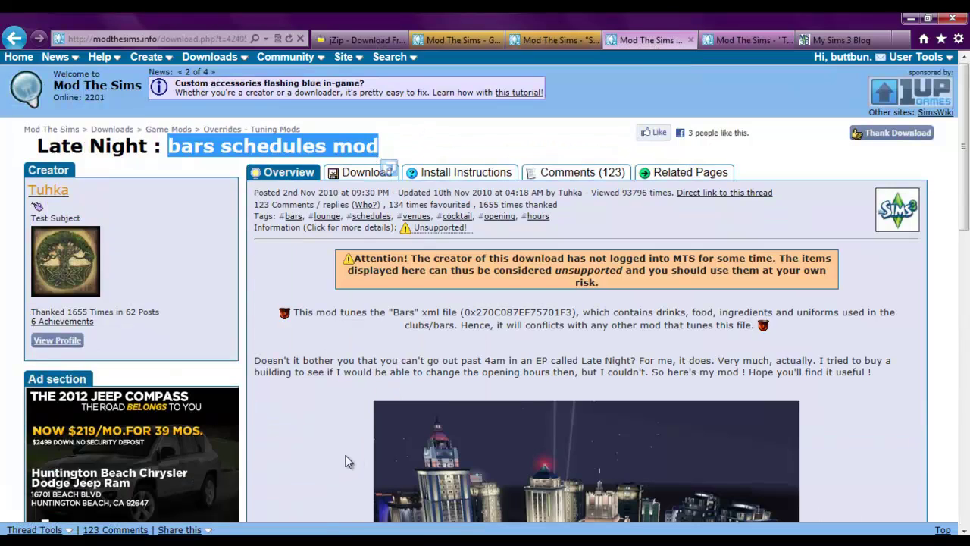
Download BarsOpeningHours.rar from the Late Night bars schedules mod page and save it to the desktop
click(304, 445)
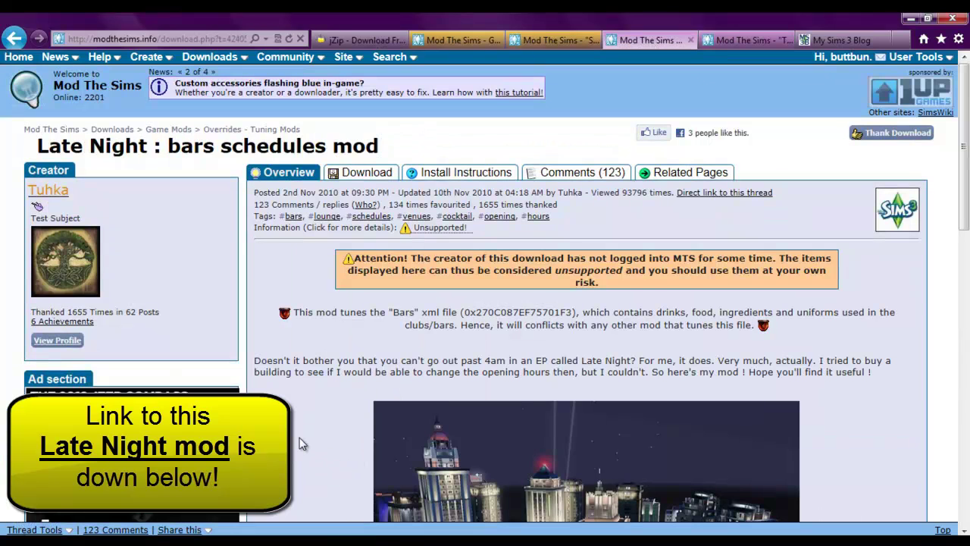
scroll(303, 462, down, 3)
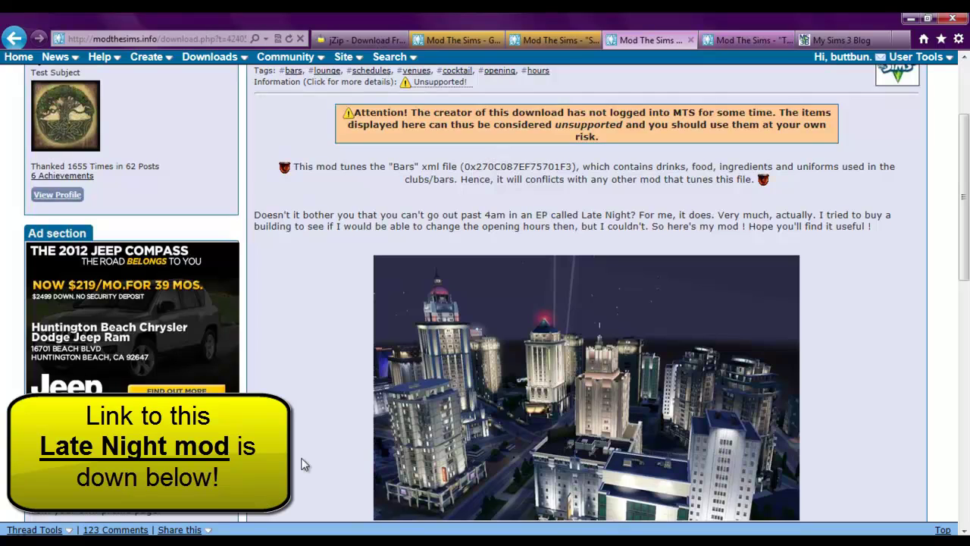
scroll(303, 462, down, 5)
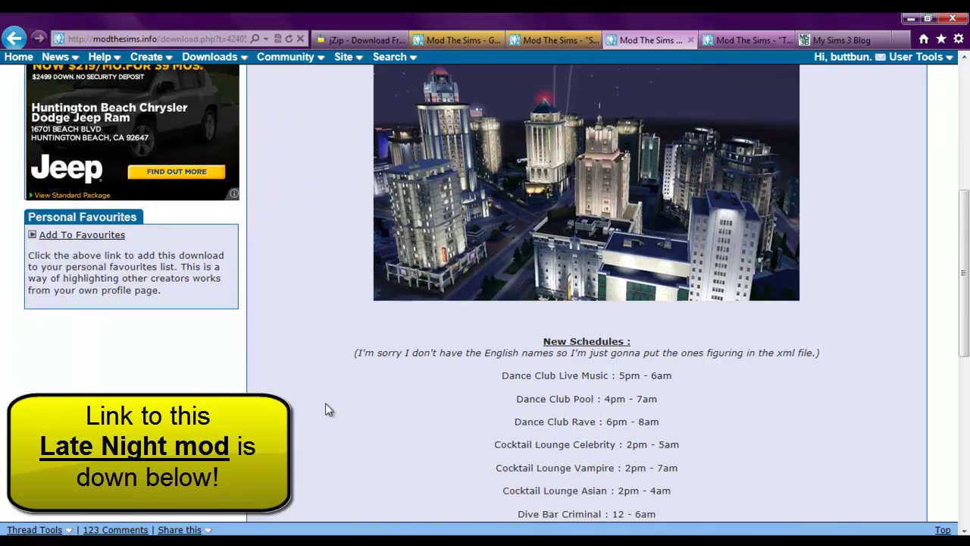
scroll(303, 422, up, 2)
scroll(303, 422, down, 8)
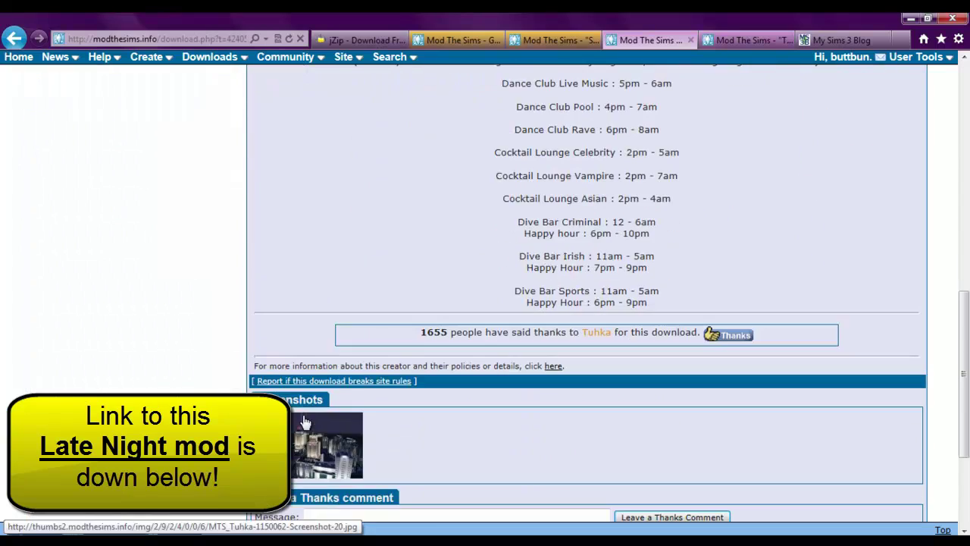
scroll(303, 422, down, 4)
click(367, 414)
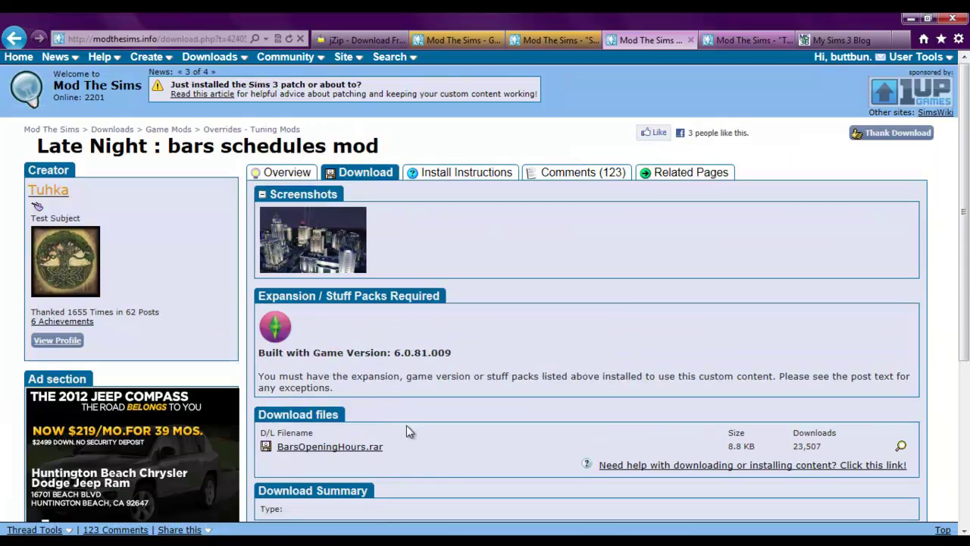
click(363, 447)
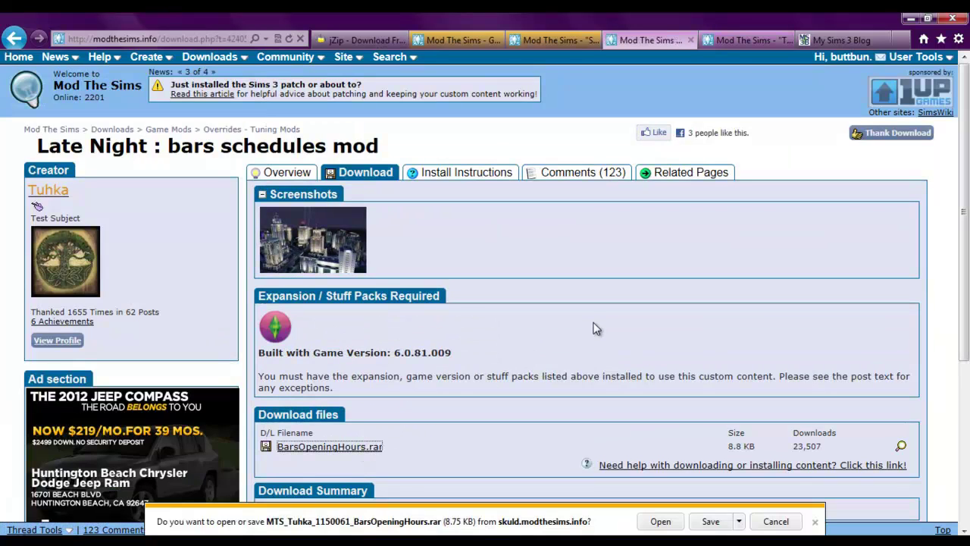
click(739, 521)
click(780, 503)
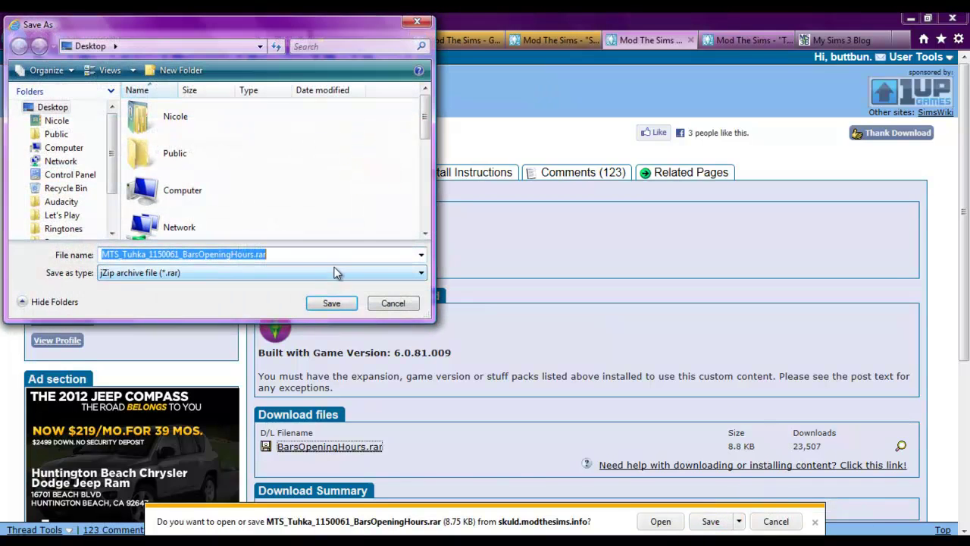
click(331, 303)
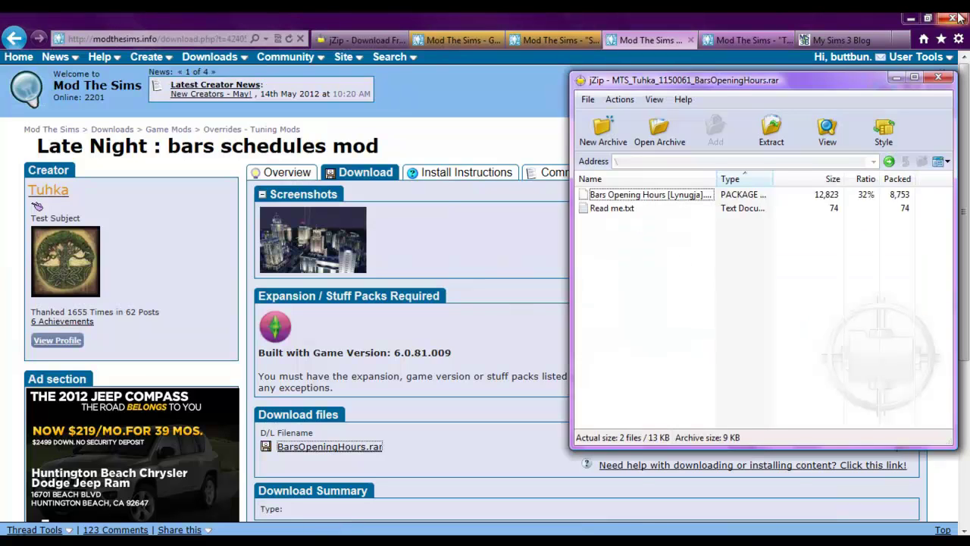
Extract the Bars Opening Hours package from the archive into the Mods subfolder of the Packages folder
click(910, 18)
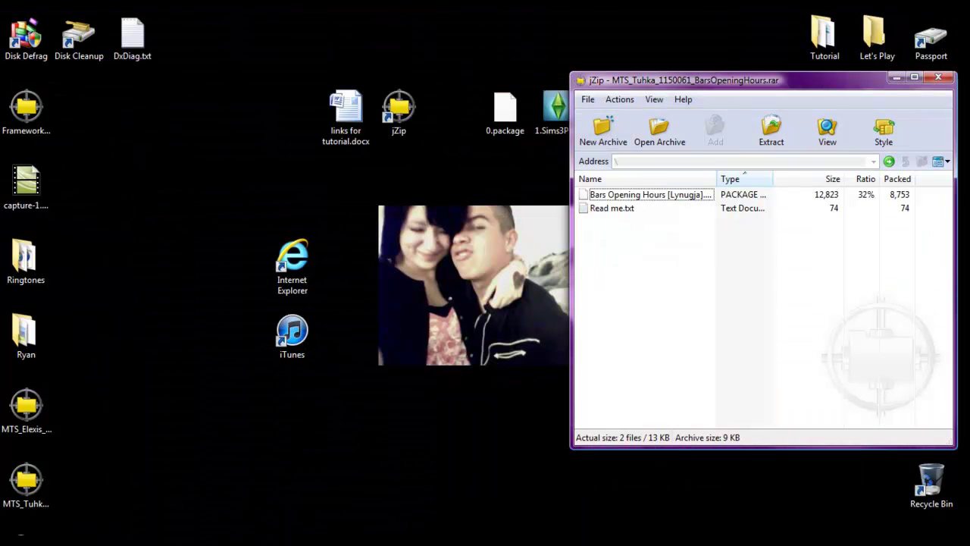
click(441, 518)
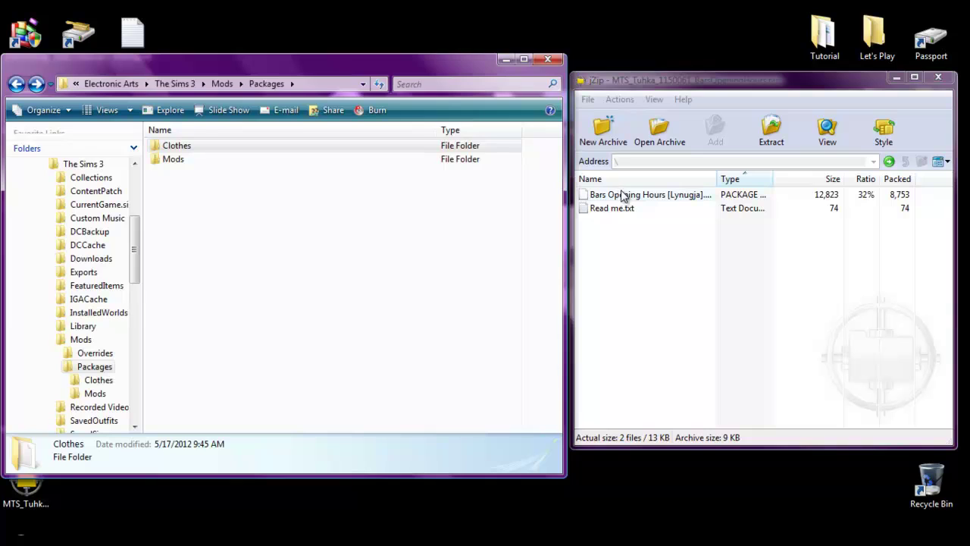
drag(621, 195, 173, 163)
click(170, 159)
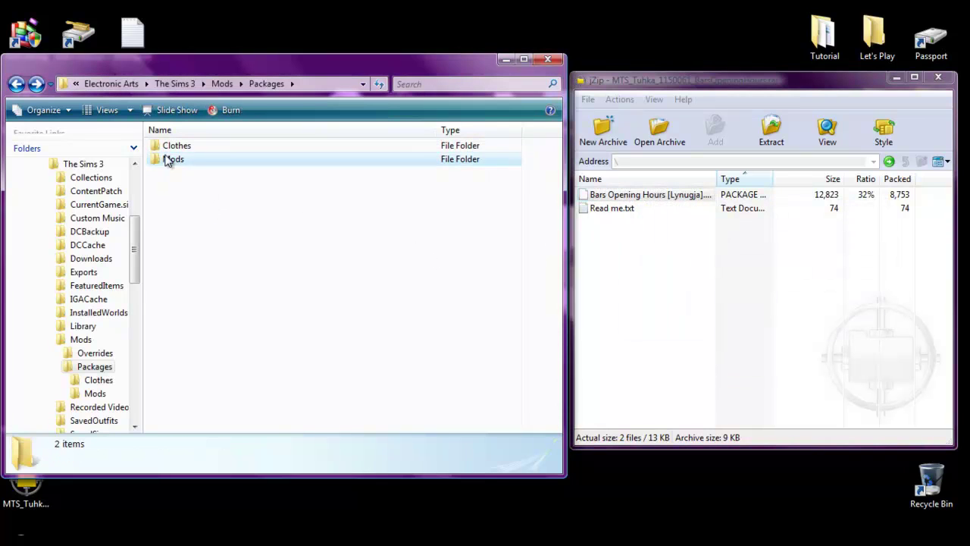
Switch to the Foxface sim page on Mod The Sims and start downloading Foxface.zip from its download files
click(657, 312)
click(414, 271)
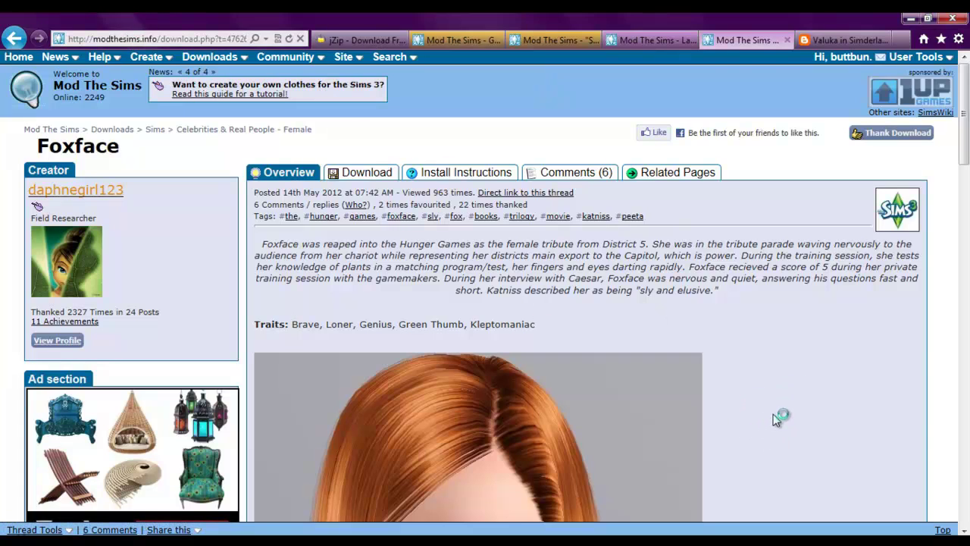
scroll(776, 419, down, 5)
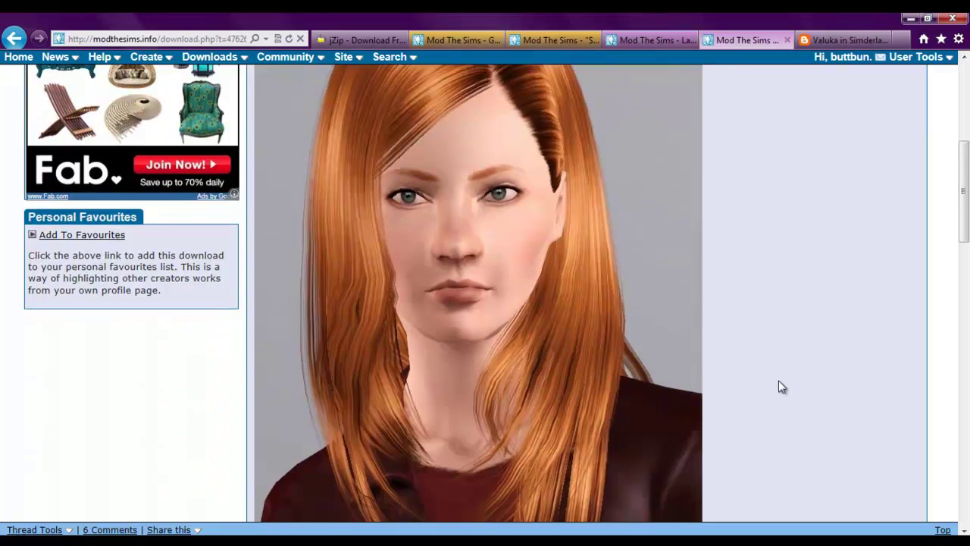
scroll(760, 405, down, 10)
scroll(760, 400, down, 8)
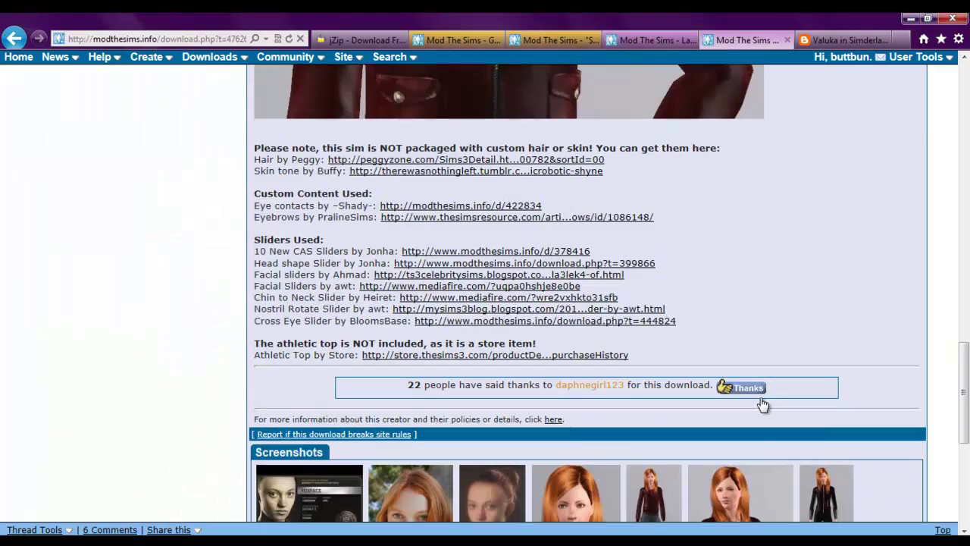
click(364, 409)
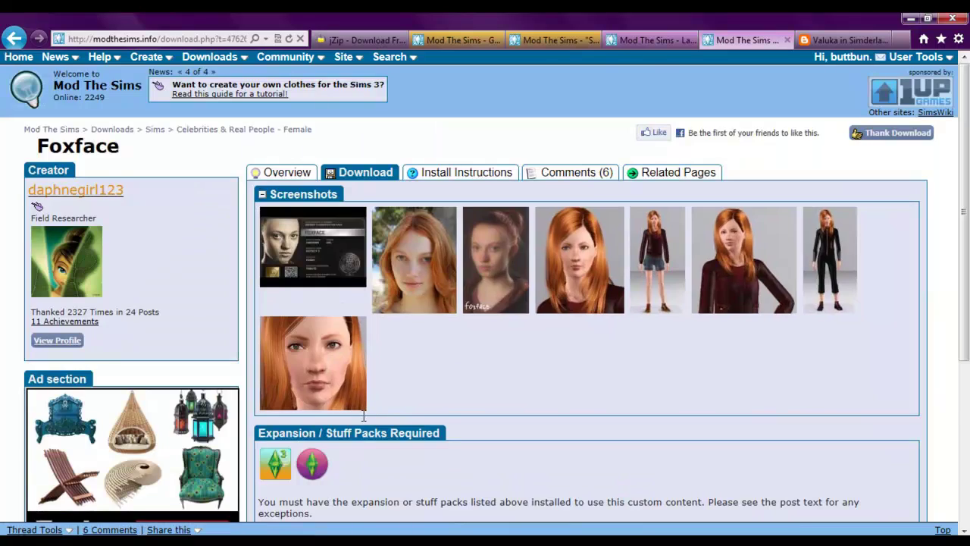
scroll(331, 364, down, 3)
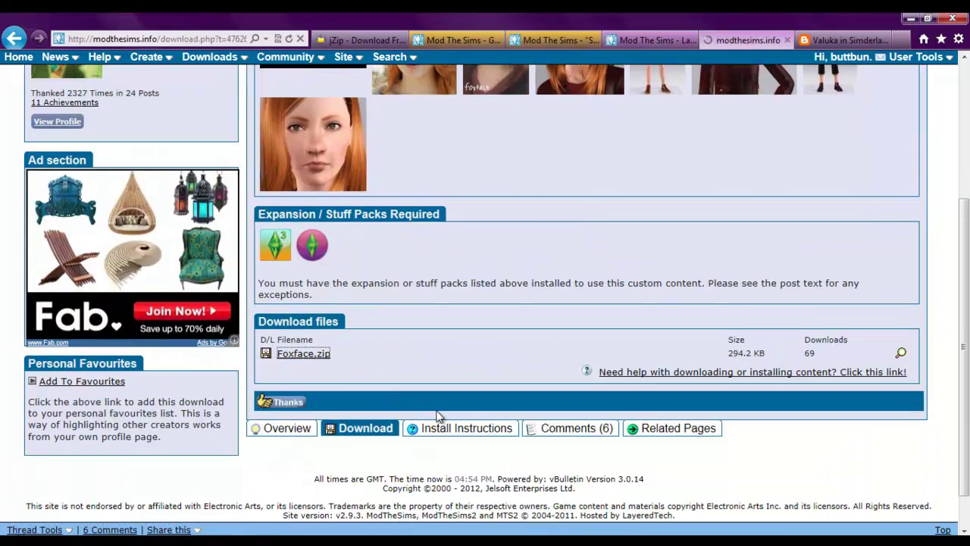
click(312, 355)
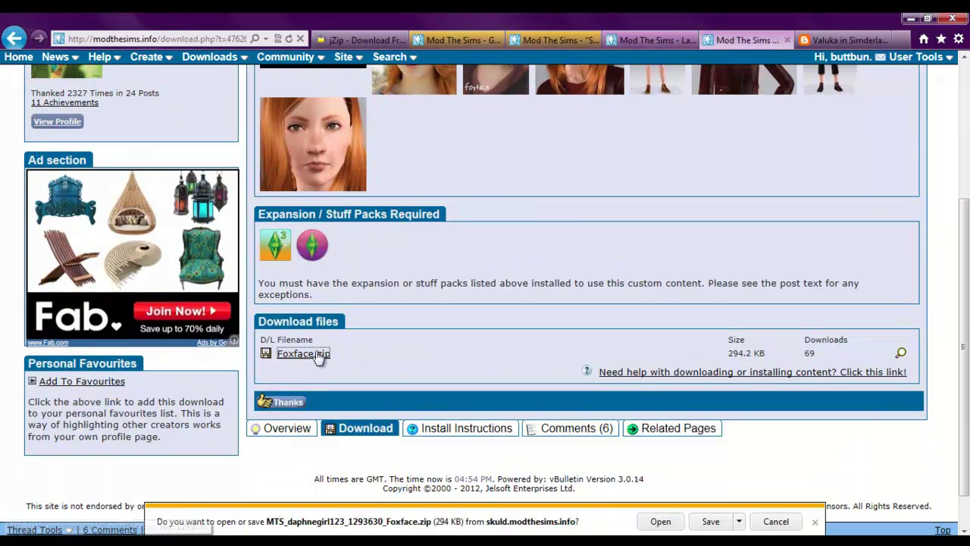
Save the download to the desktop as Foxface.zip, removing the prefix from the suggested file name
click(739, 522)
click(781, 504)
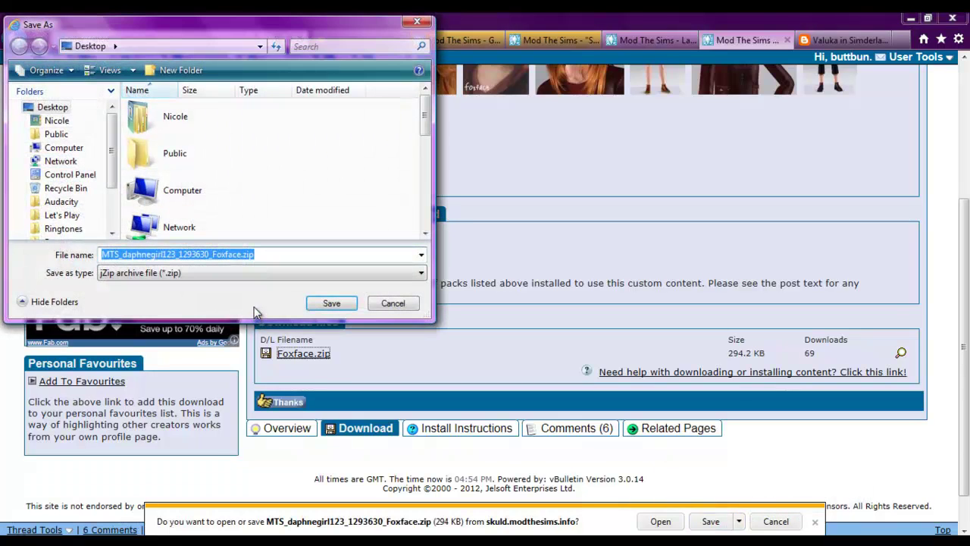
click(237, 256)
drag(214, 254, 49, 255)
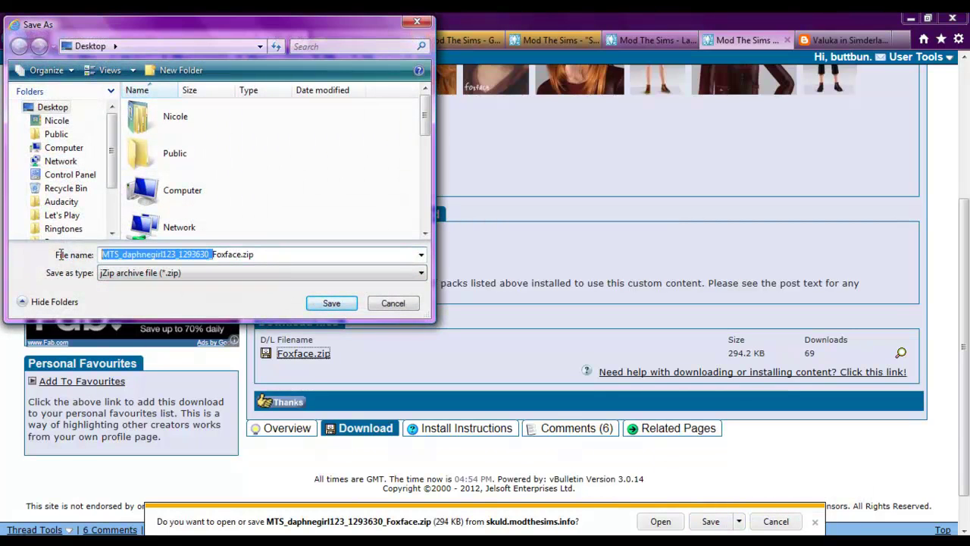
key(BackSpace)
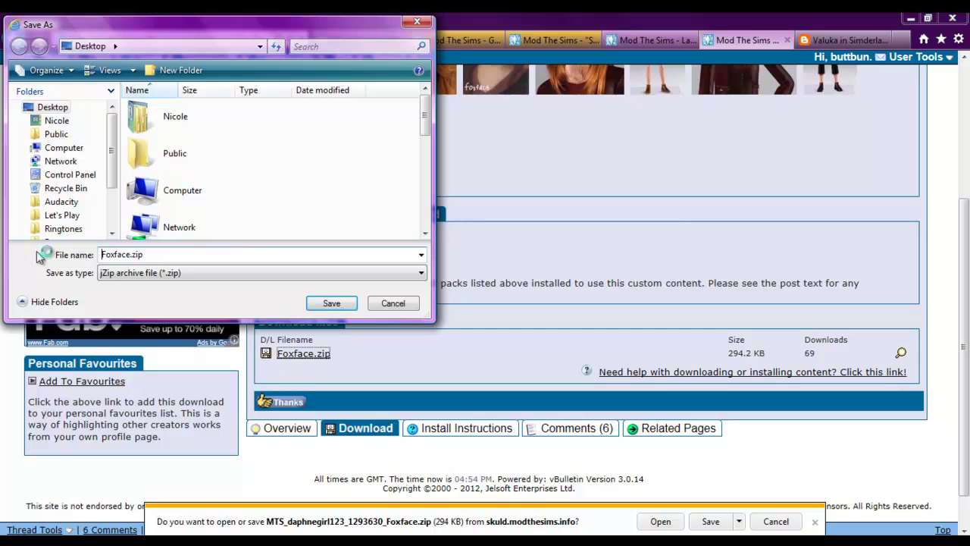
key(Return)
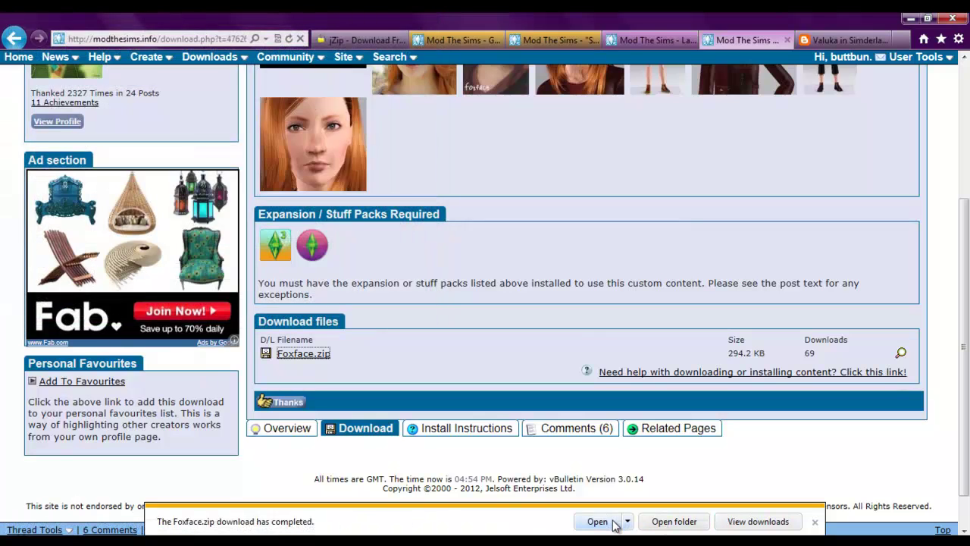
Open the Foxface.zip archive and extract Fox_Face1.sim into the SavedSims folder of The Sims 3
click(598, 521)
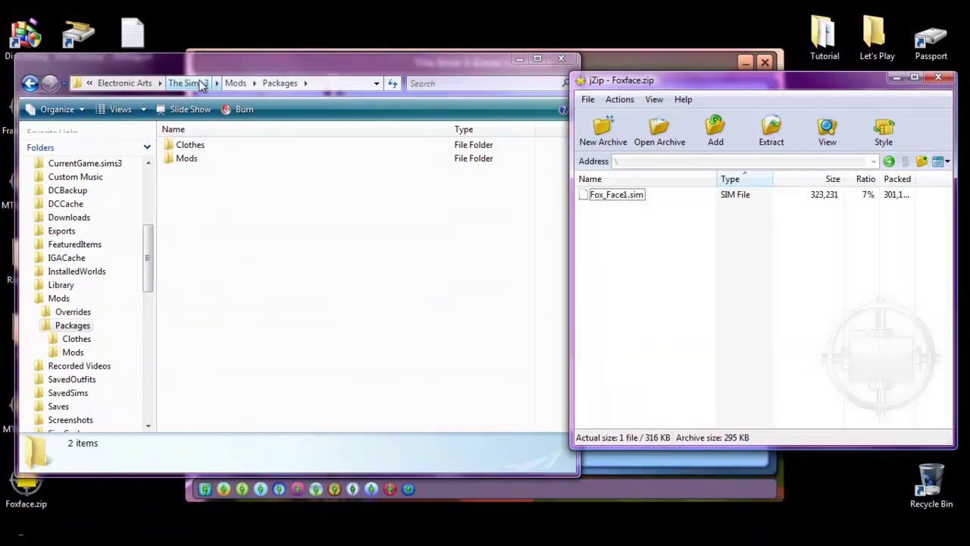
click(201, 85)
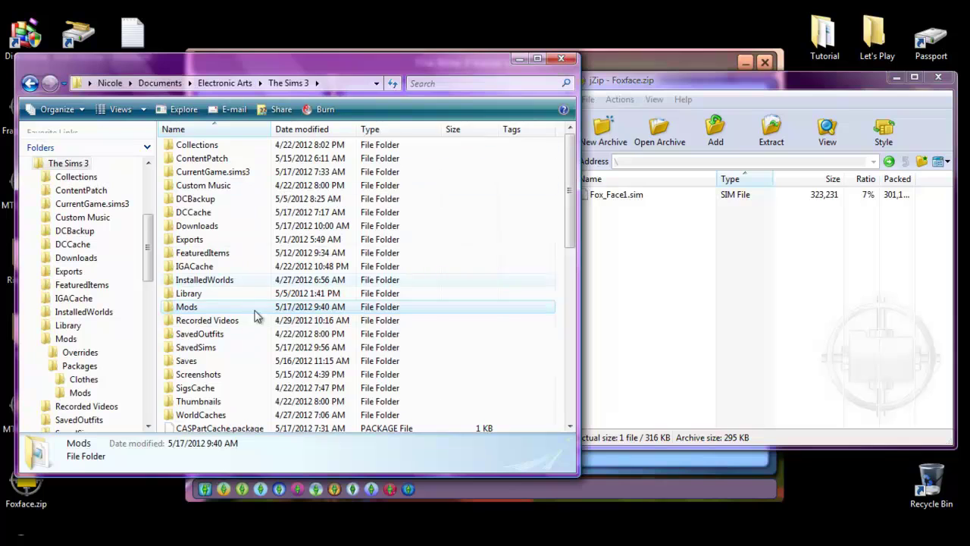
click(200, 350)
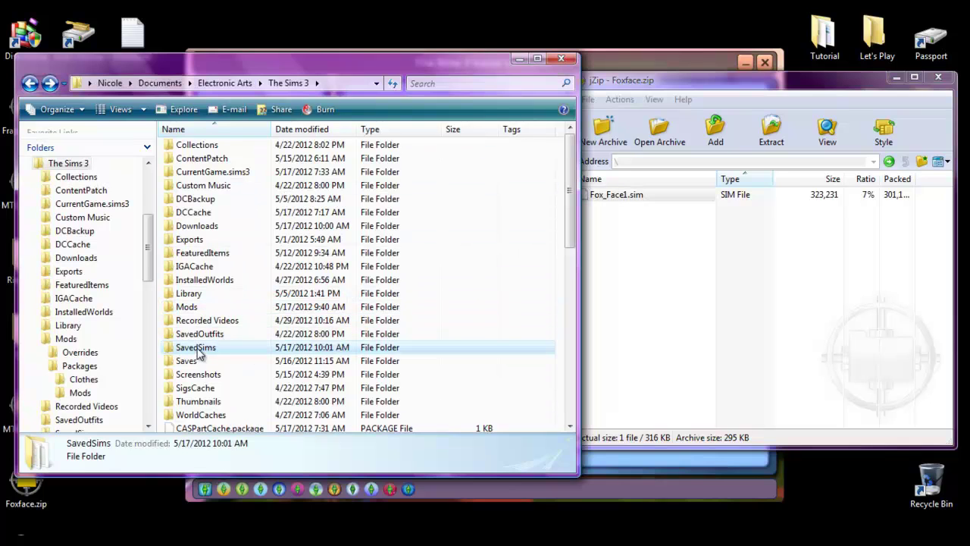
double_click(197, 349)
drag(667, 194, 365, 310)
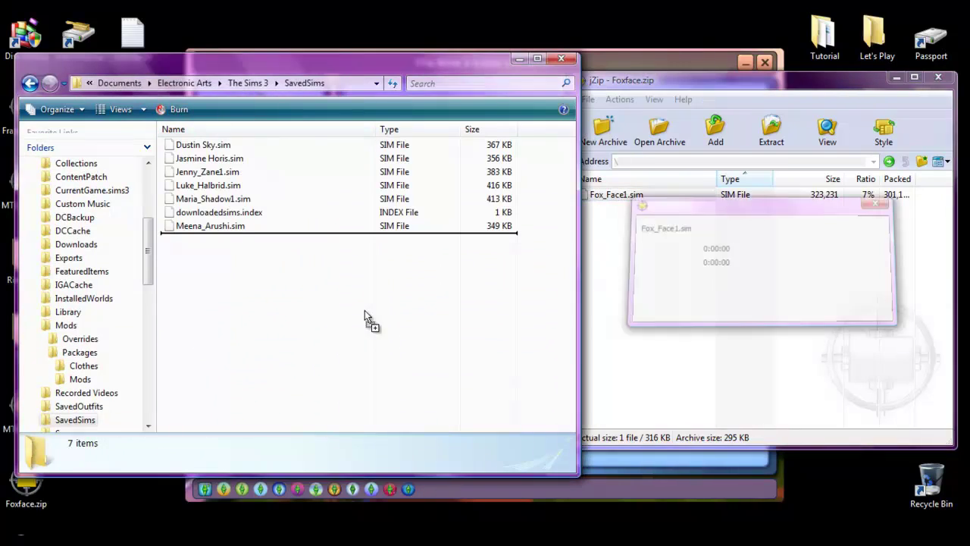
Open the Kristen Stewart post on the Valuka in Simderland blog and start downloading Криссс.rar from 4shared
click(483, 320)
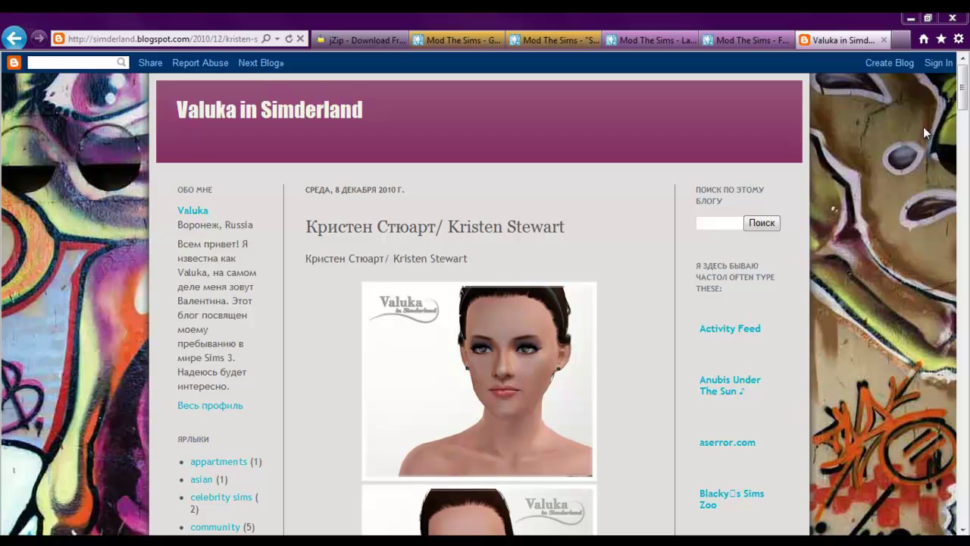
drag(958, 98, 957, 421)
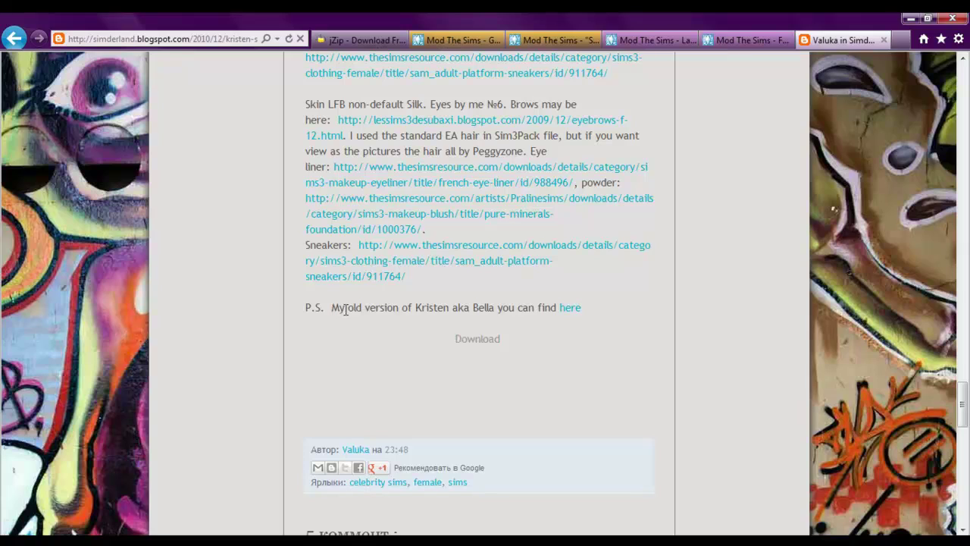
click(478, 341)
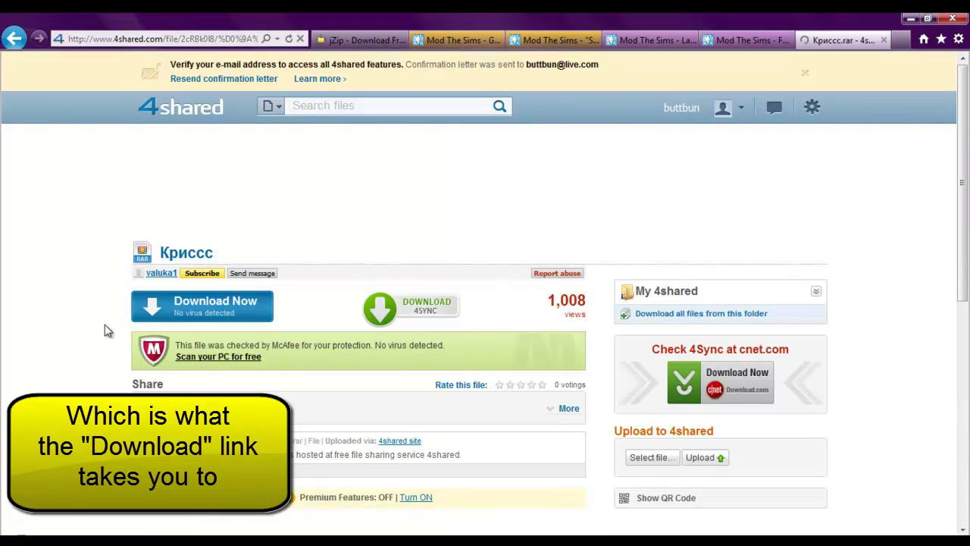
click(202, 309)
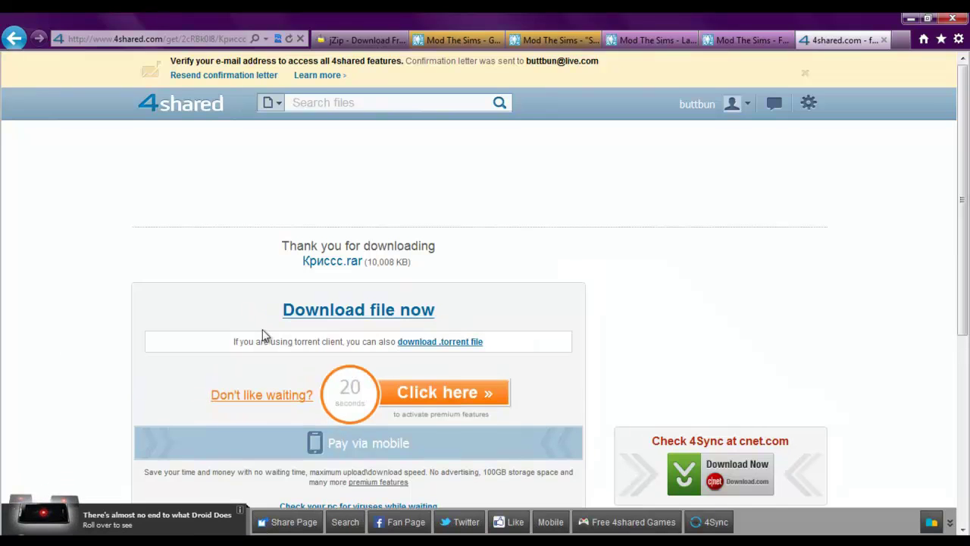
click(347, 314)
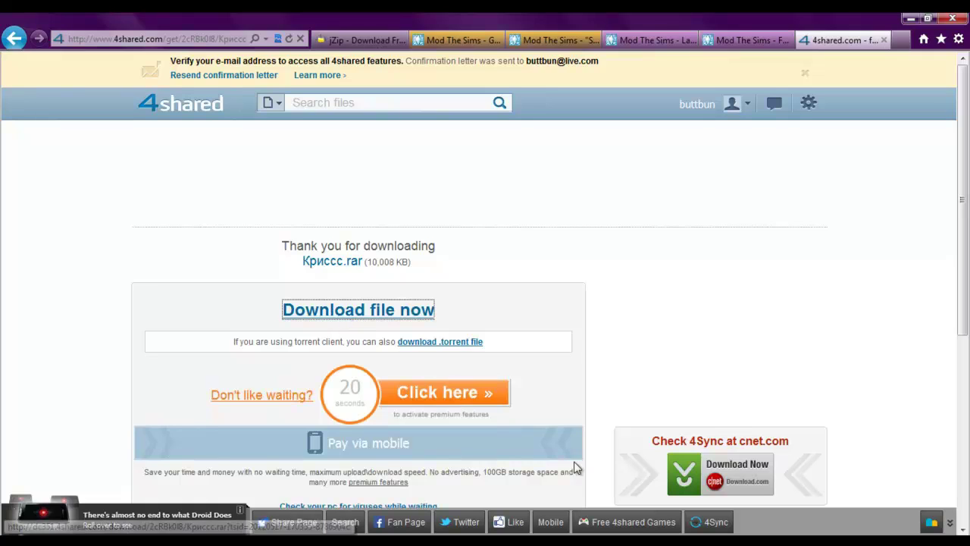
Save the 4shared download to the desktop under the name Kristen Stewart
click(739, 521)
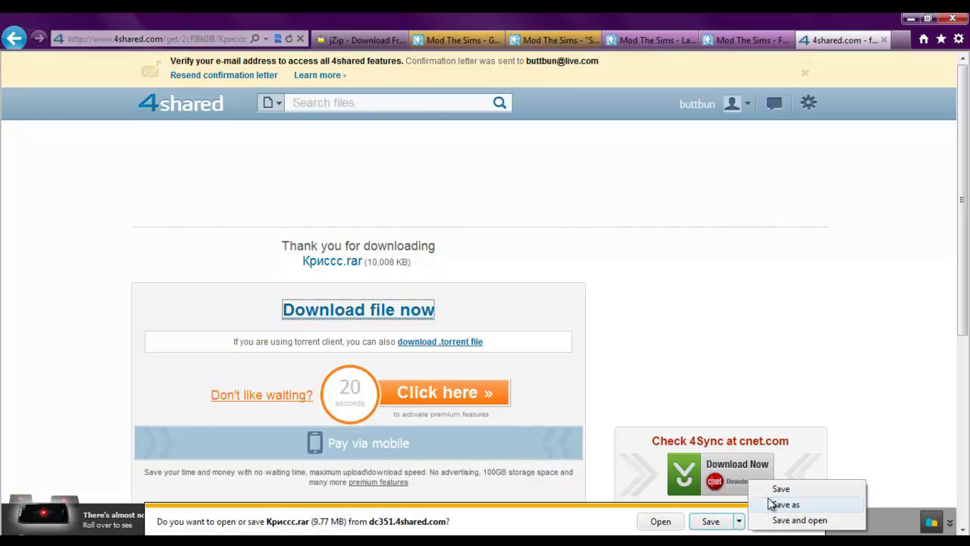
click(775, 502)
text(Kristen Ste)
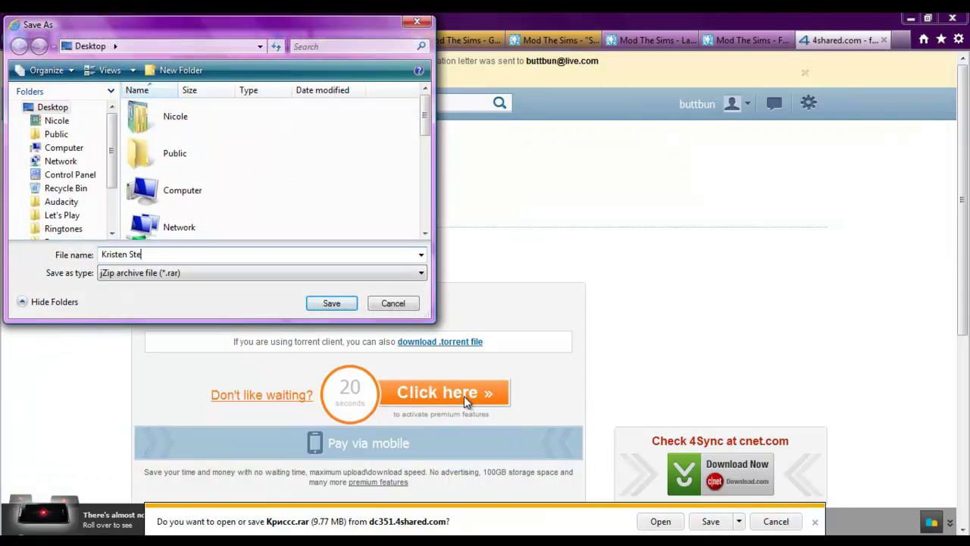
text(wart)
key(Return)
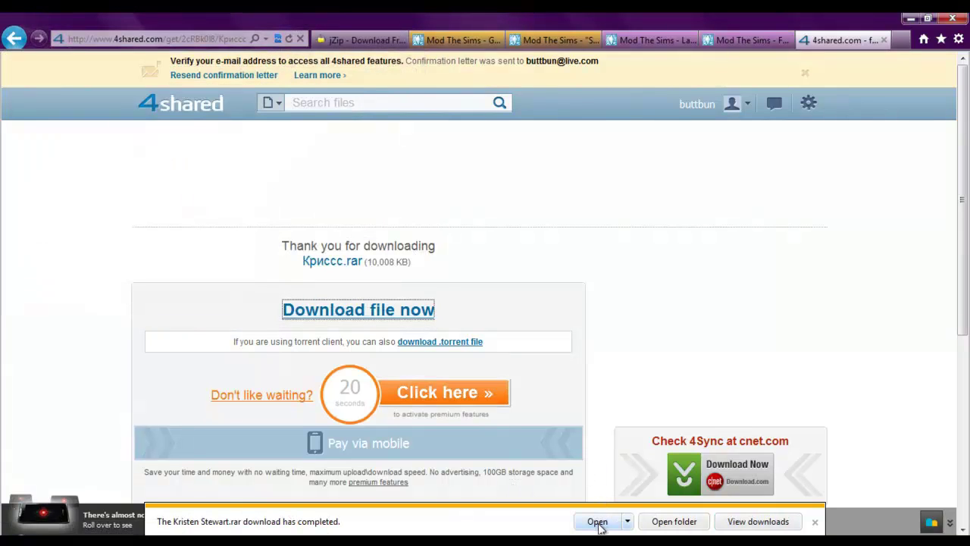
Open the Kristen Stewart archive and extract Криссс.Sims3Pack into the Downloads folder of The Sims 3
click(597, 523)
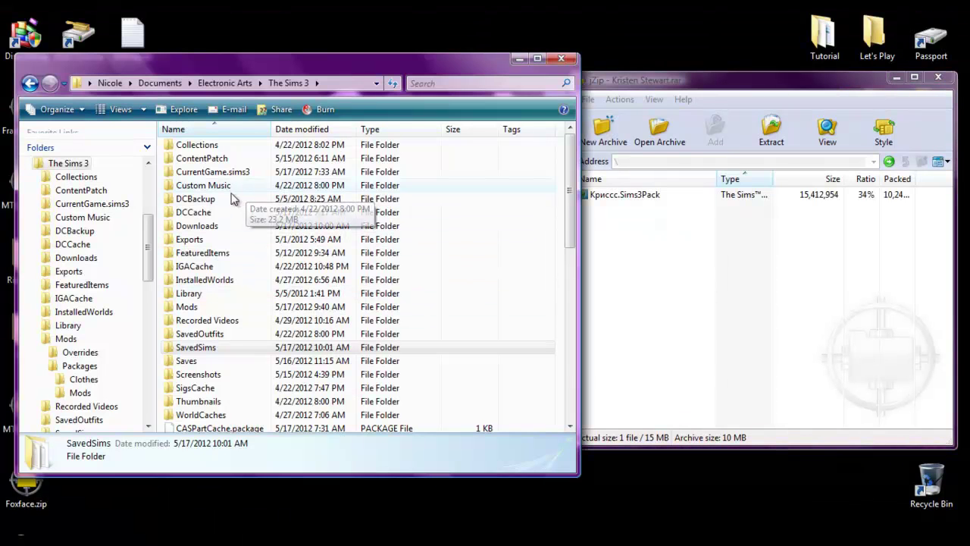
click(217, 227)
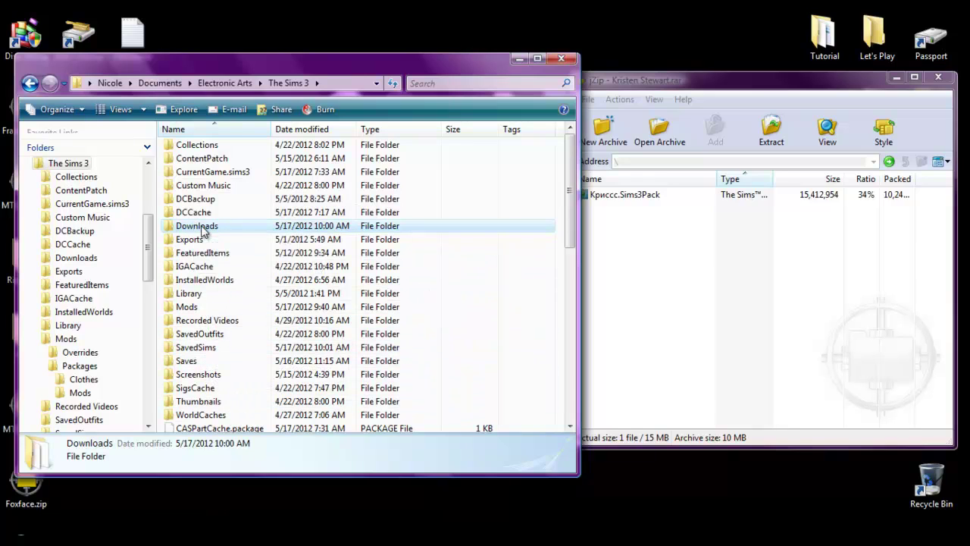
double_click(226, 227)
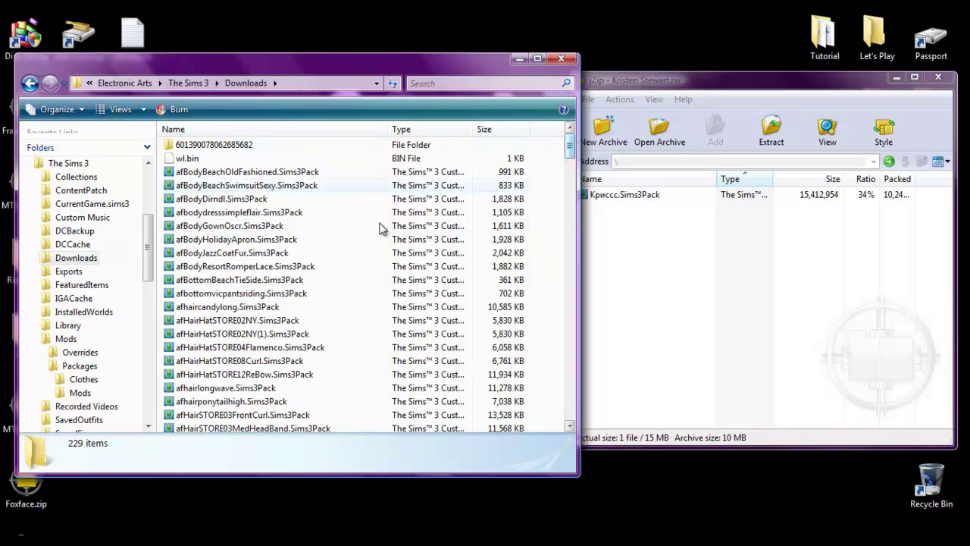
mouse_move(569, 156)
mouse_down()
mouse_move(567, 426)
mouse_move(569, 147)
mouse_up()
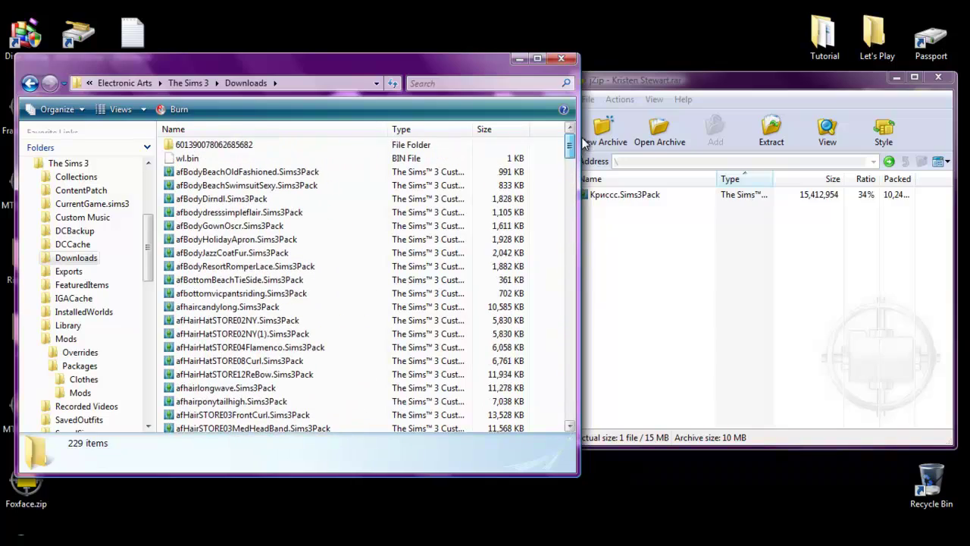
drag(626, 197, 552, 259)
Install the Криссс sim from the downloads list of The Sims 3 Game Launcher and close the Downloads folder window
click(635, 196)
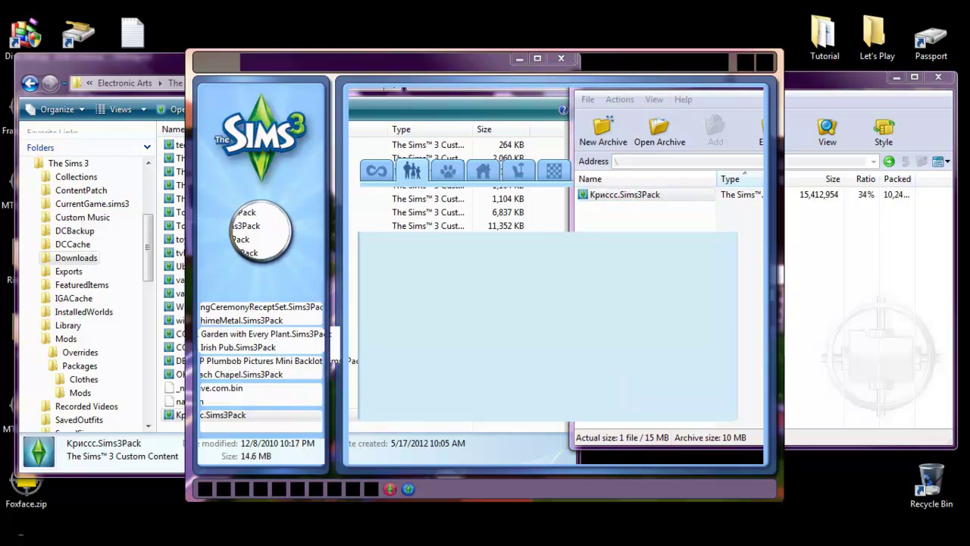
click(462, 257)
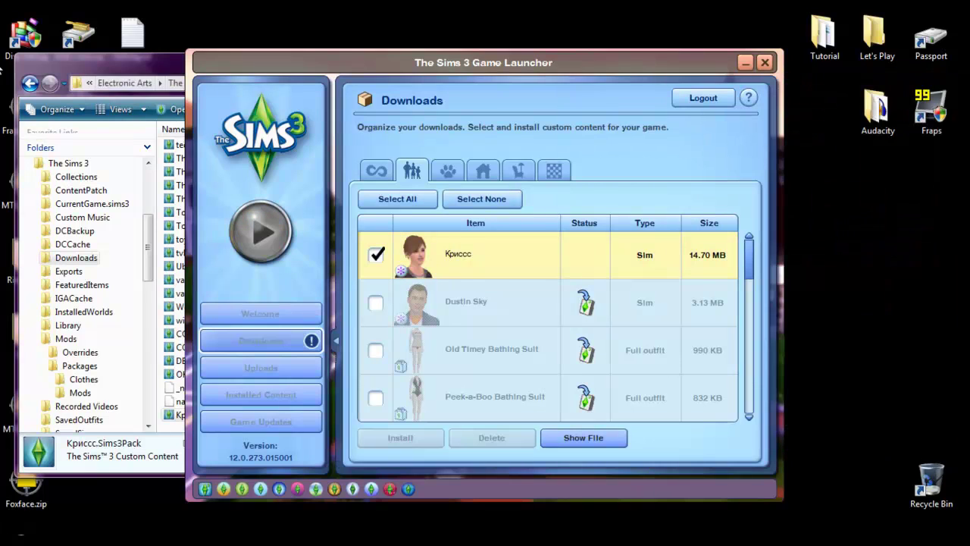
click(106, 72)
click(561, 58)
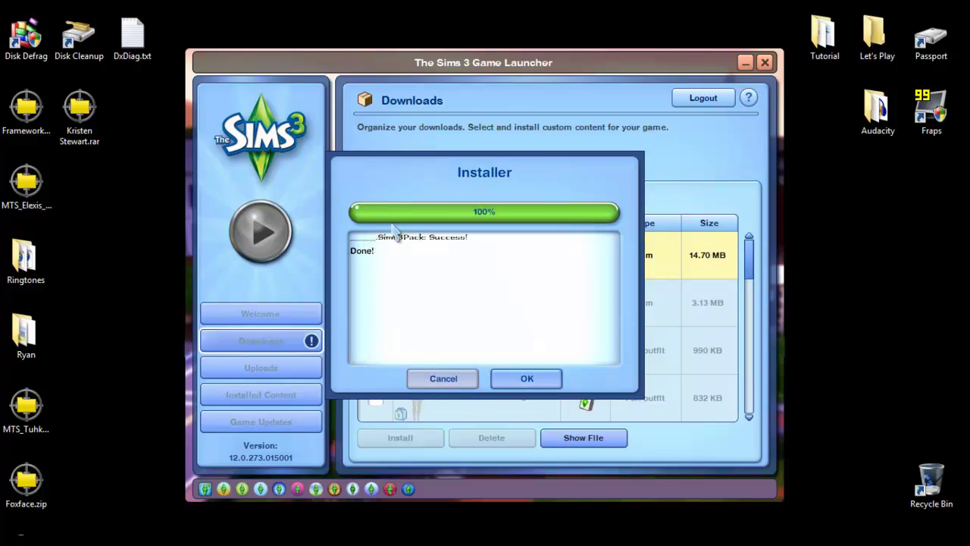
click(529, 378)
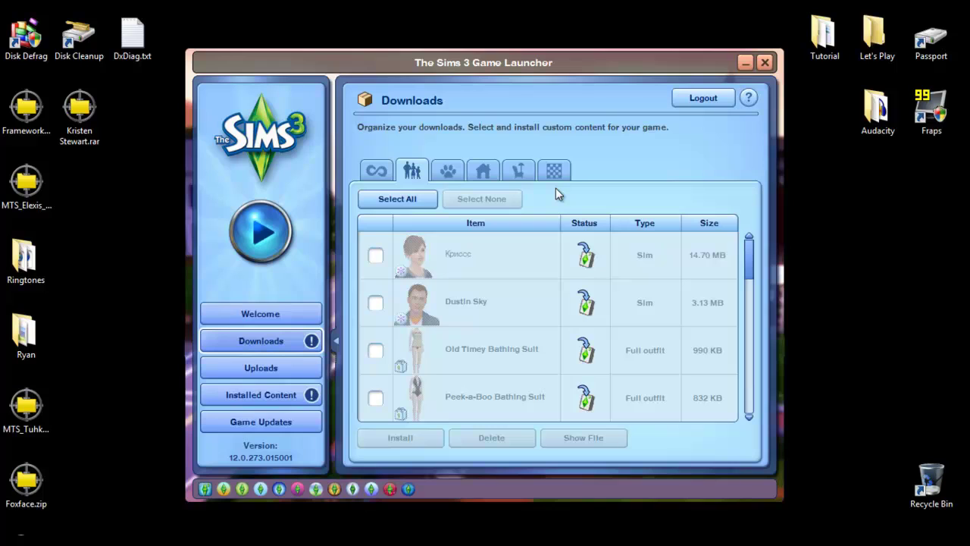
Check the launcher's installed content and review the custom content listed in English in the Kristen Stewart blog post
click(304, 395)
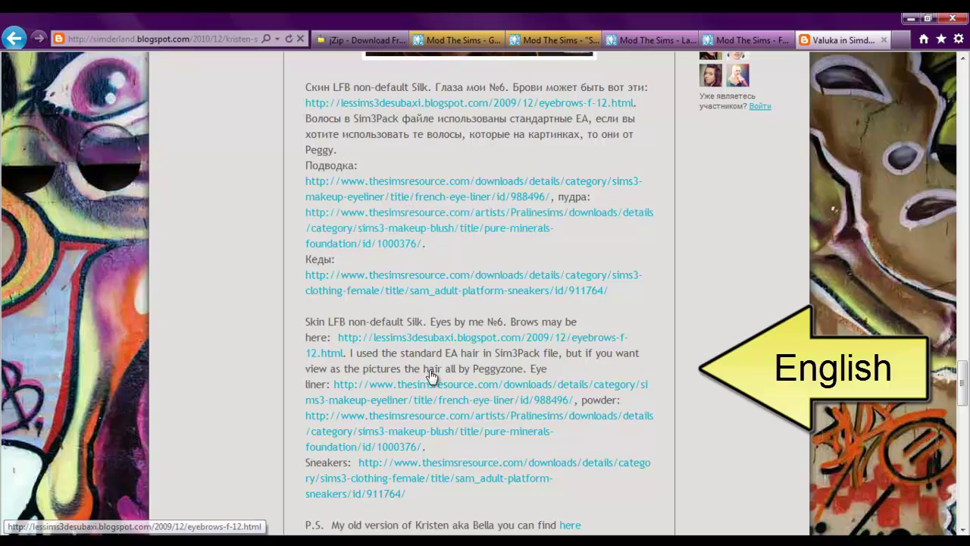
scroll(692, 434, down, 3)
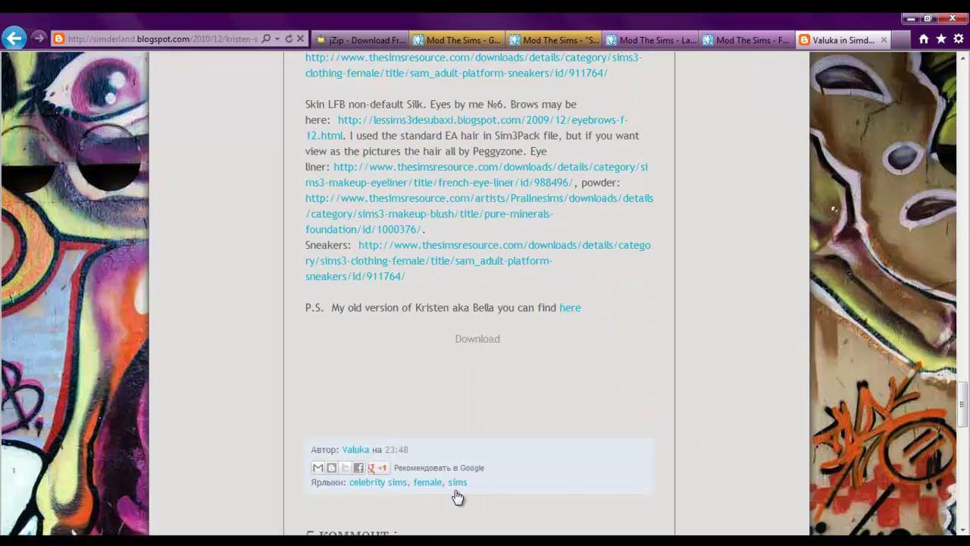
scroll(485, 356, up, 1)
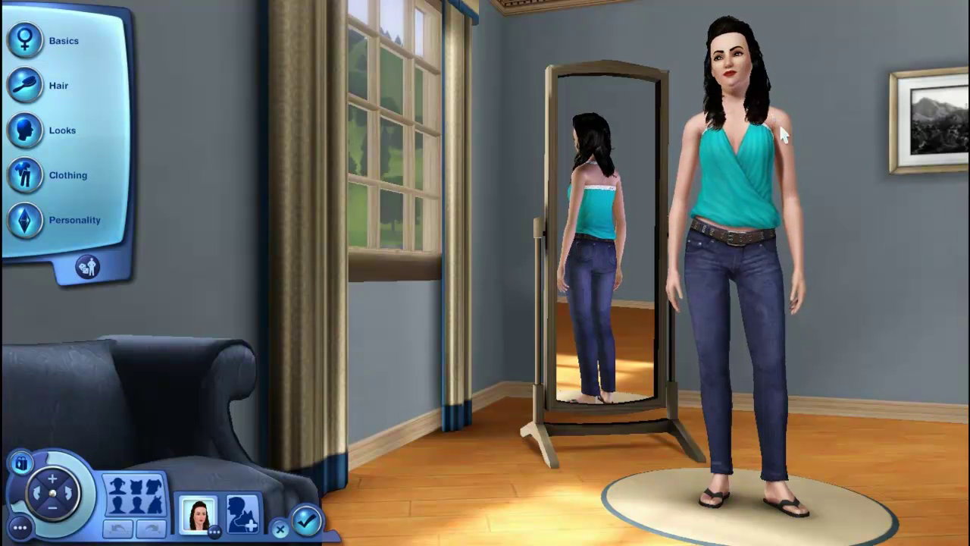
Inspect the dark-haired sim in the turquoise top up close in The Sims 3's Create a Sim
scroll(892, 492, up, 3)
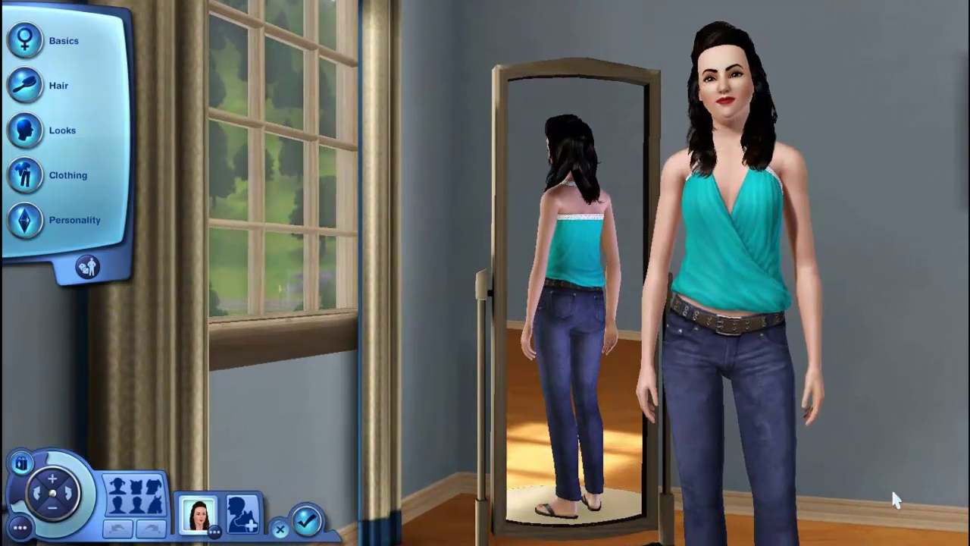
drag(891, 488, 817, 469)
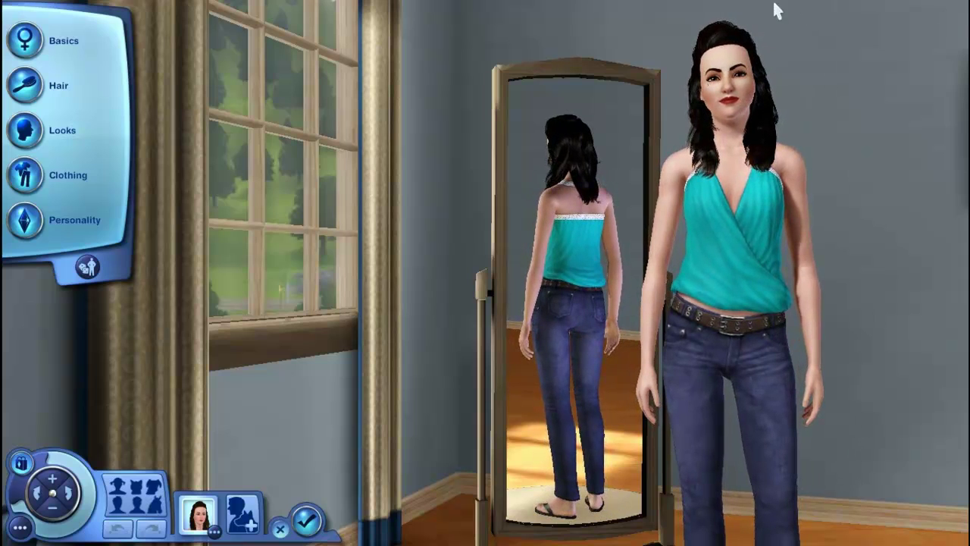
Filter the premade sims to custom content and apply the short-haired brunette sim in the dark hoodie and ripped jeans
scroll(923, 415, down, 1)
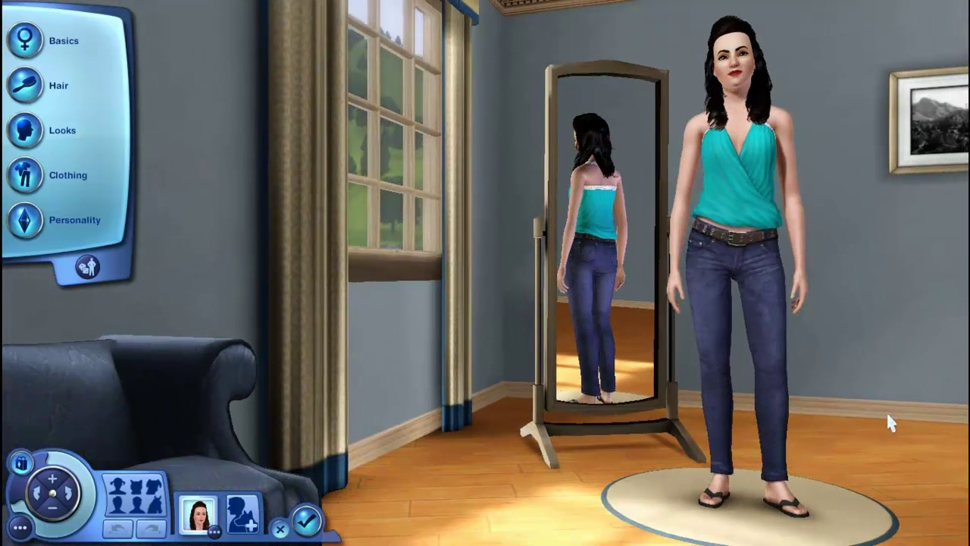
click(130, 500)
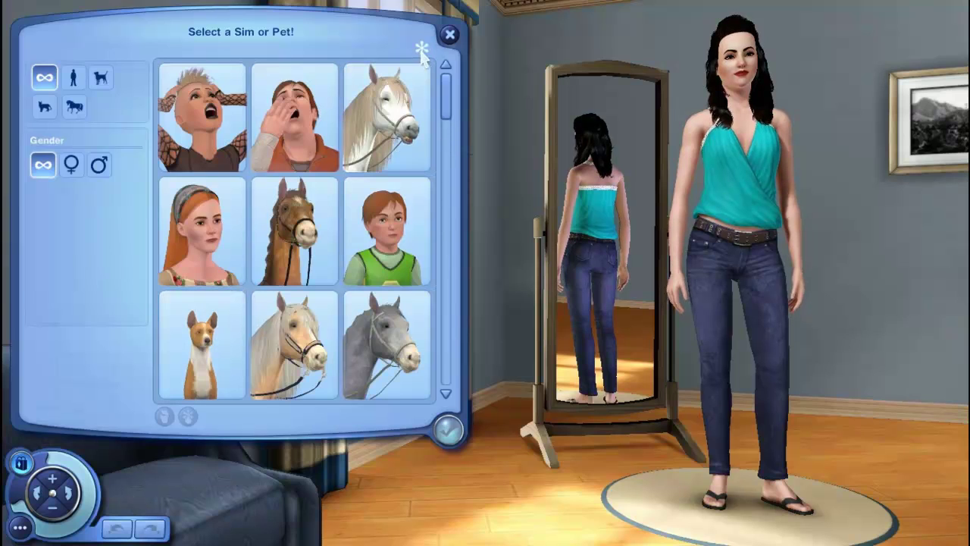
click(422, 50)
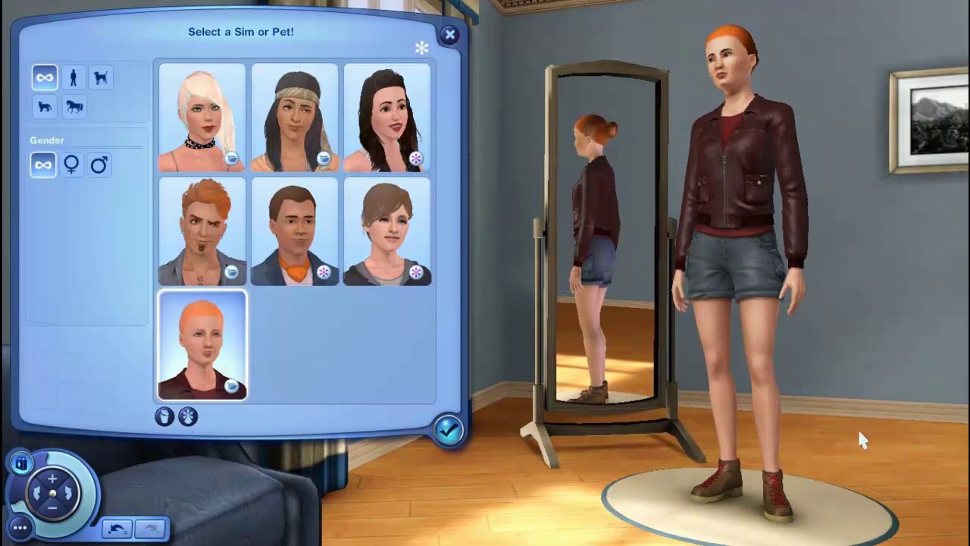
click(386, 232)
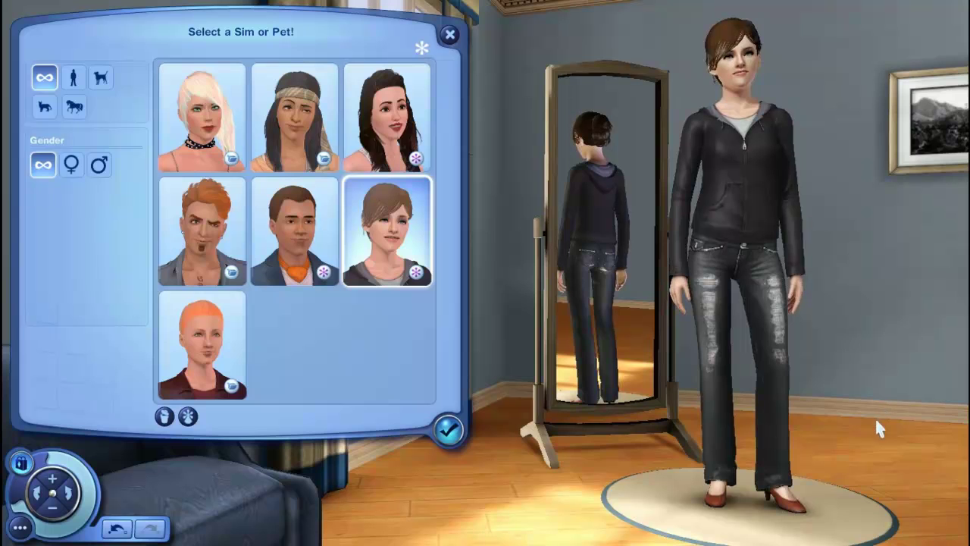
scroll(833, 457, up, 3)
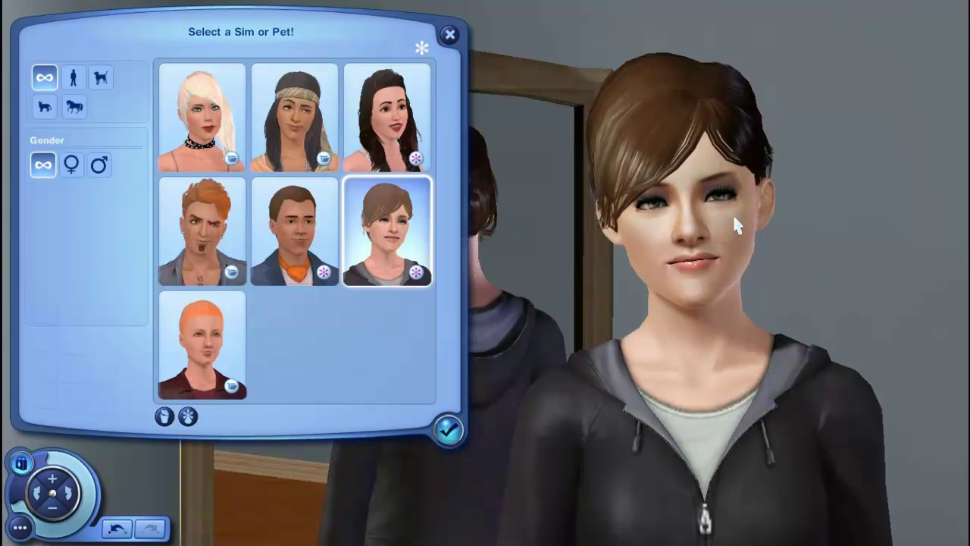
click(450, 429)
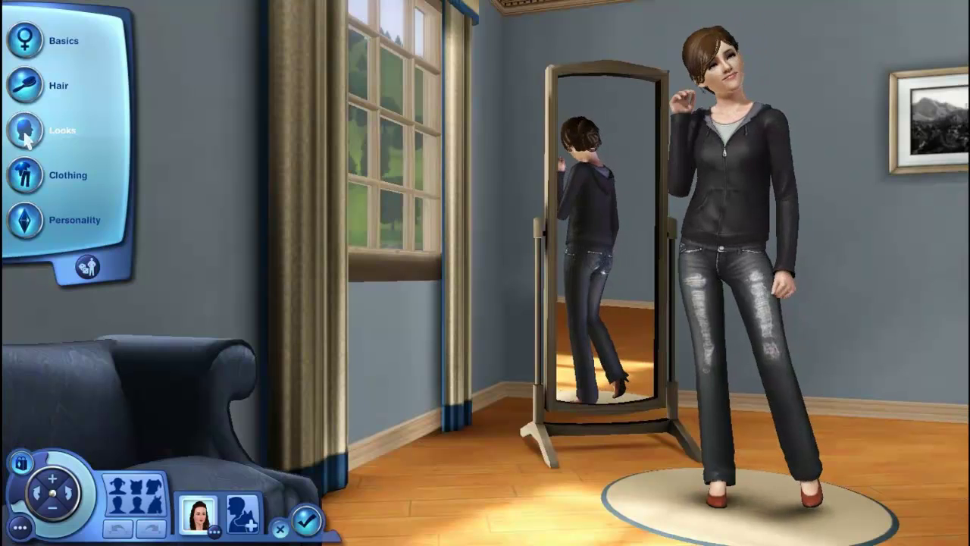
Try the second rosy blush on the sim's face in the makeup settings and switch back to the store-content blush
click(25, 129)
click(89, 214)
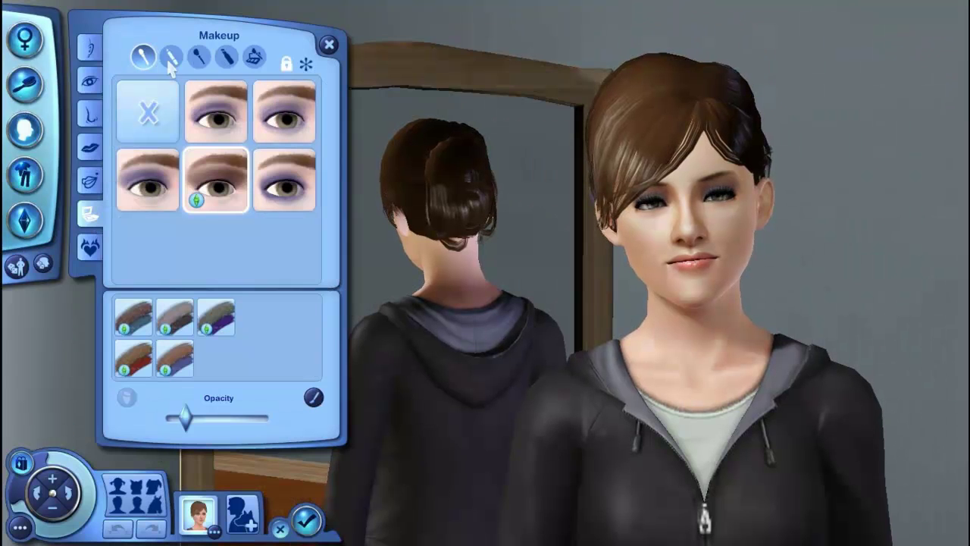
click(199, 58)
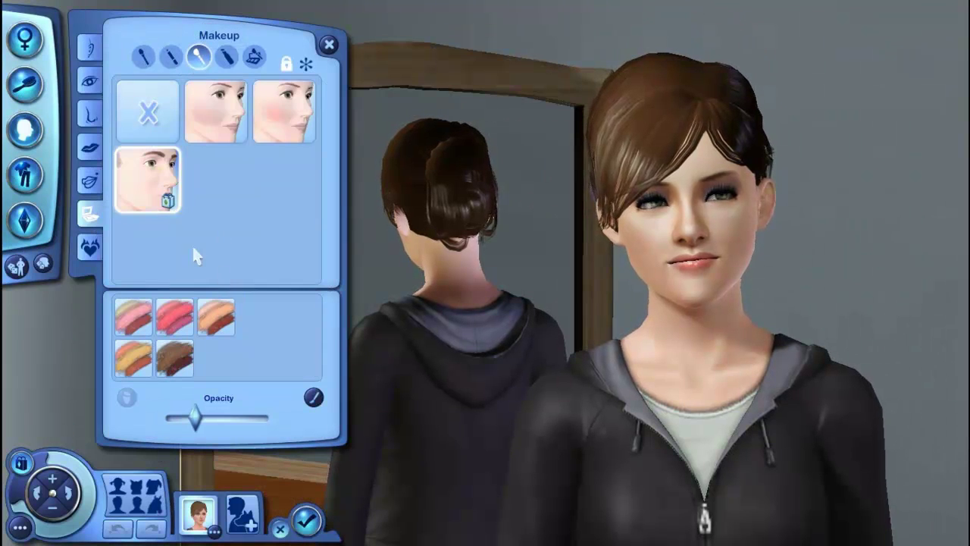
click(285, 120)
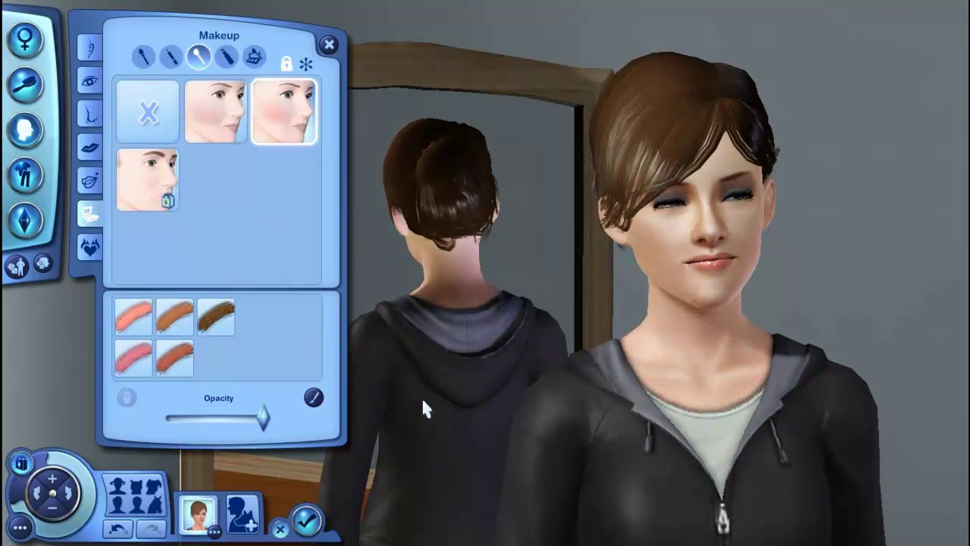
click(154, 201)
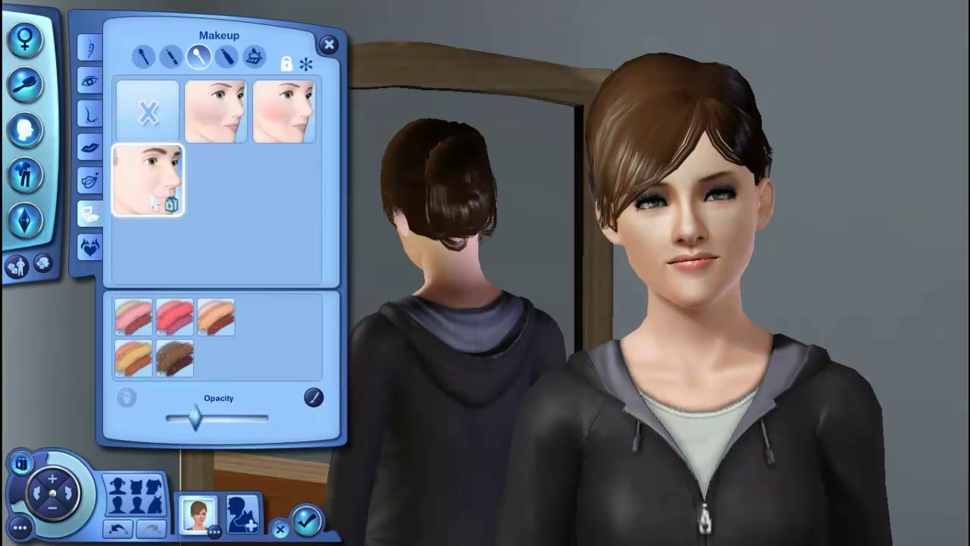
Browse the sim's costume makeup and compare the plain store face preset with its custom variant
click(226, 59)
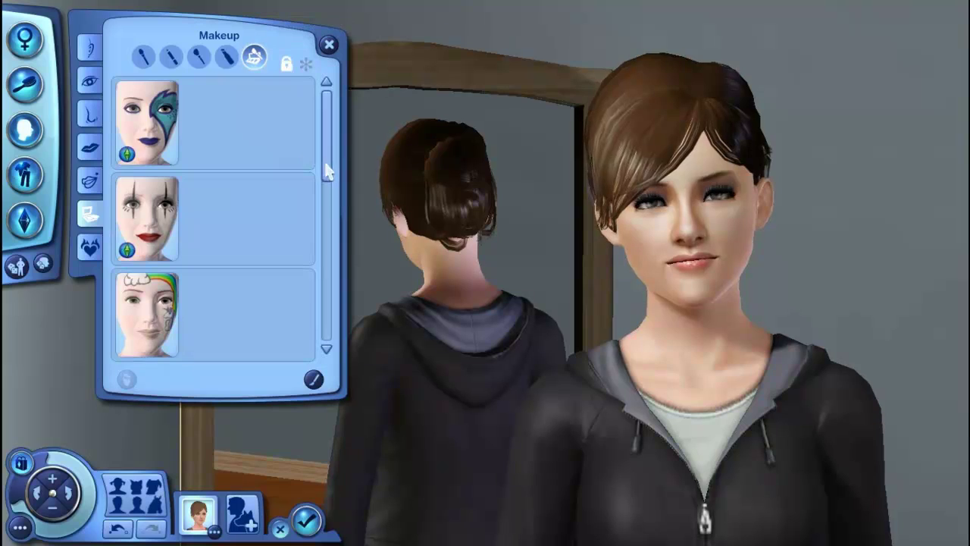
mouse_move(329, 177)
mouse_down()
mouse_move(331, 281)
mouse_move(333, 269)
mouse_up()
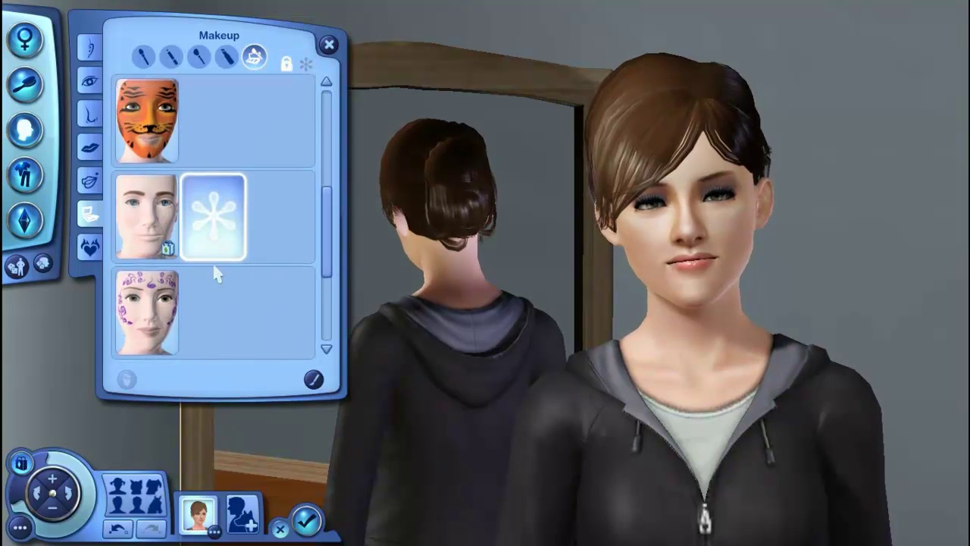
click(135, 241)
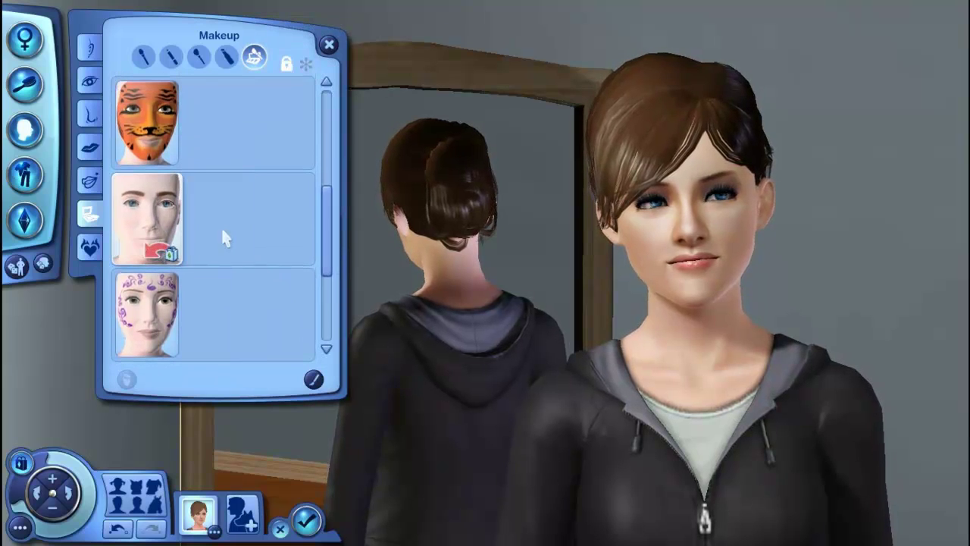
mouse_move(295, 203)
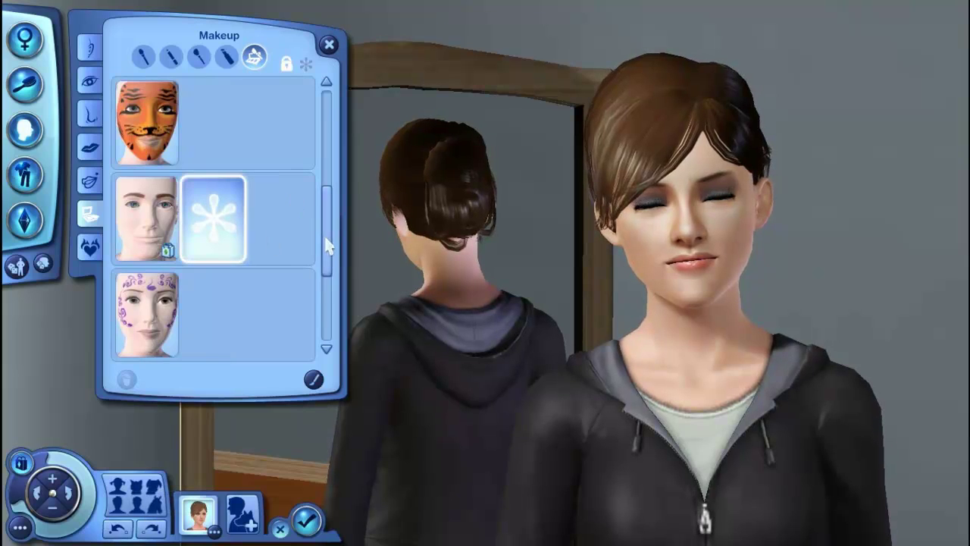
mouse_move(327, 244)
mouse_down()
mouse_move(328, 341)
mouse_move(322, 108)
mouse_move(324, 245)
mouse_up()
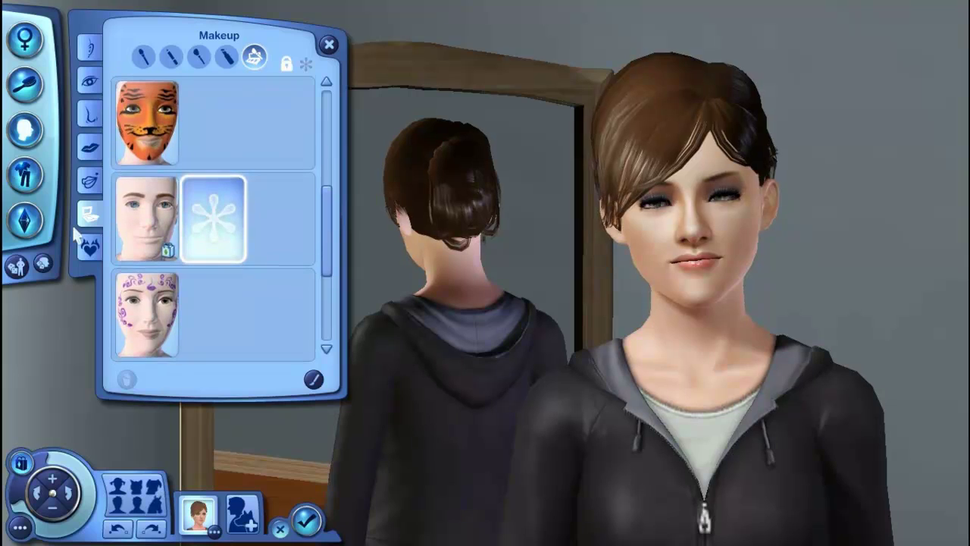
Dress the sim's formal outfit in the downloaded red polka-dot dress with the white bow and view it from different angles
click(25, 179)
drag(328, 102, 326, 362)
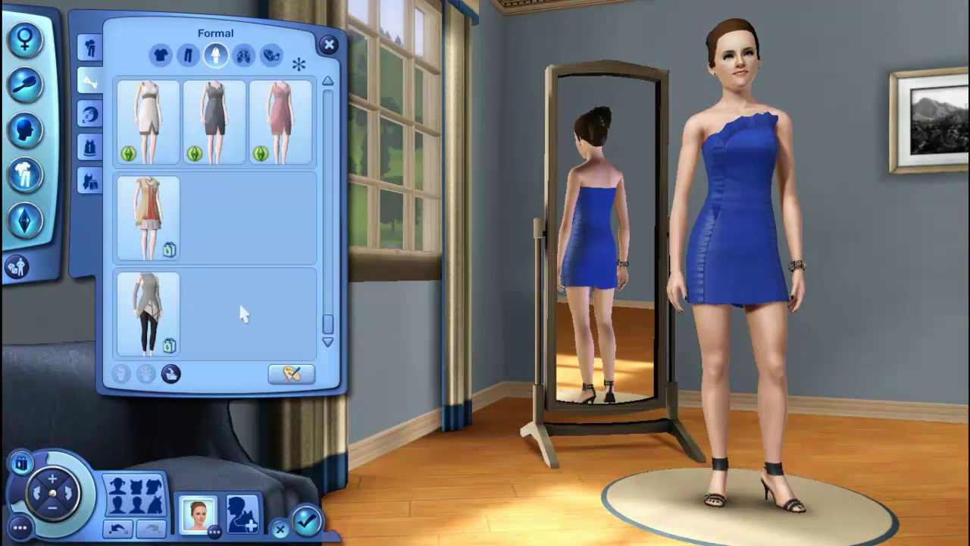
scroll(240, 301, up, 2)
scroll(243, 310, up, 4)
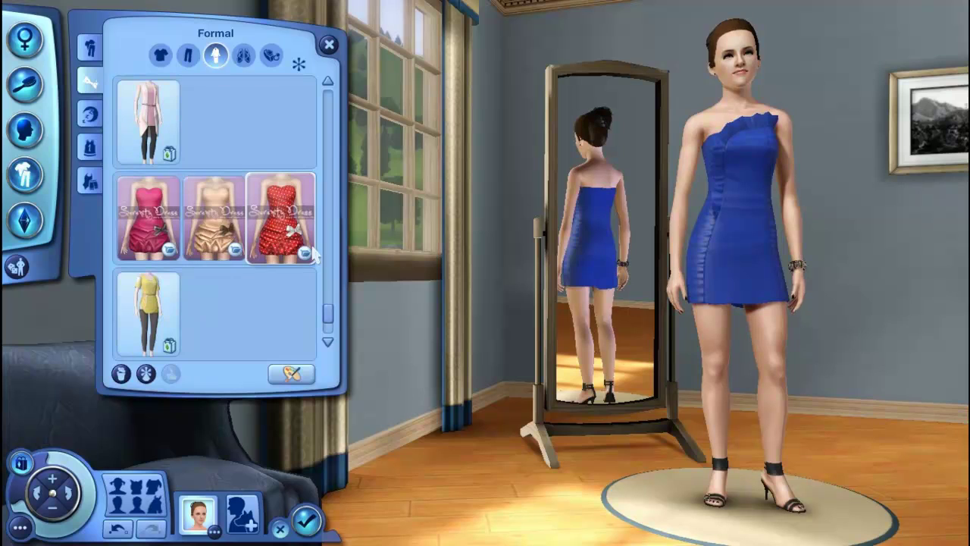
click(312, 255)
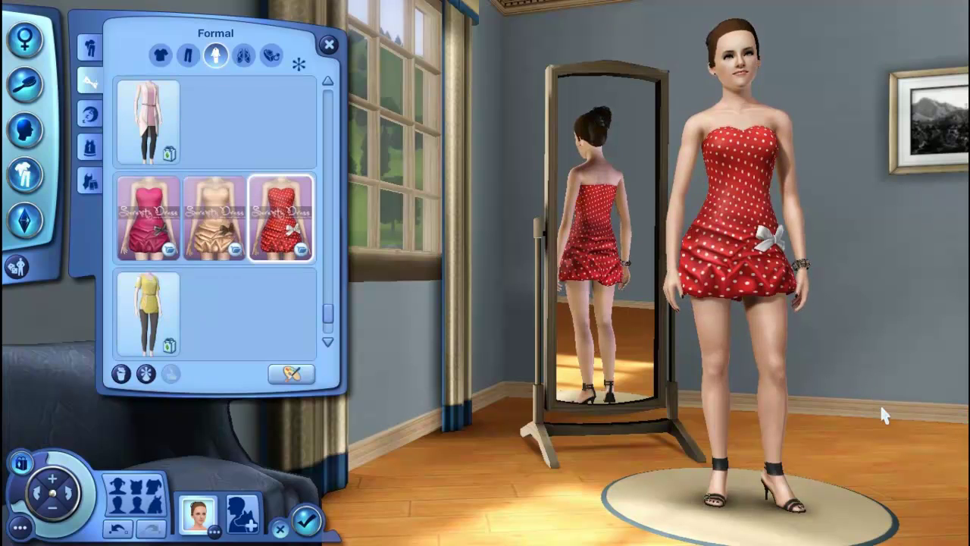
drag(881, 416, 794, 449)
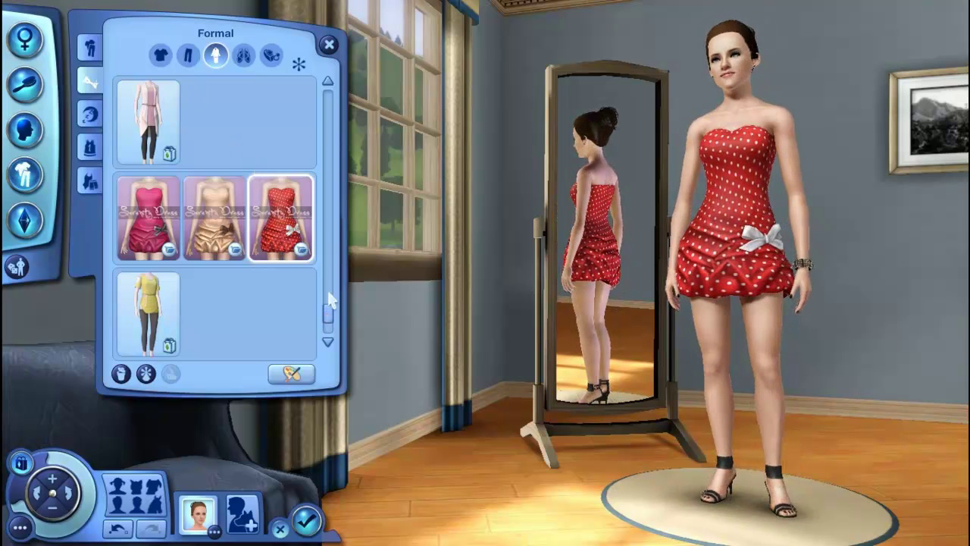
scroll(331, 299, up, 10)
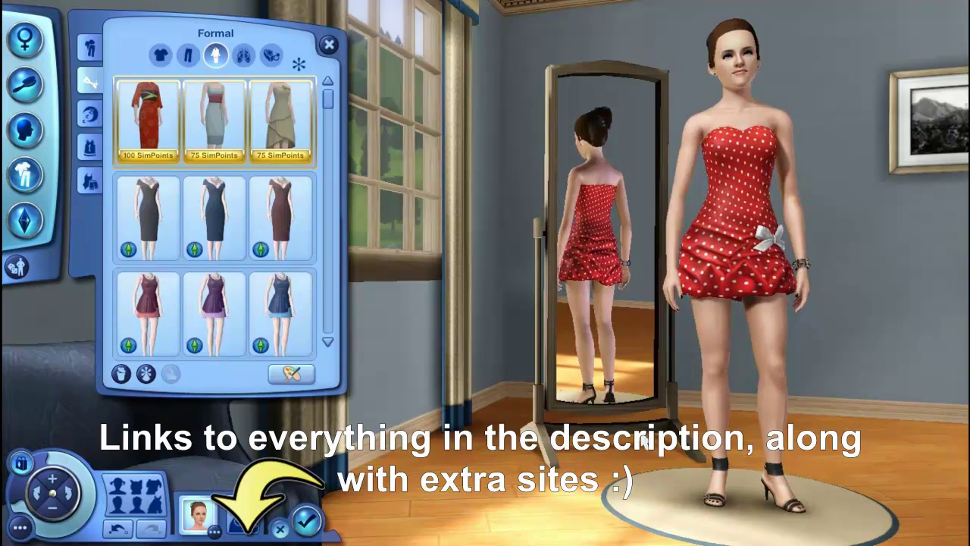
drag(643, 438, 908, 489)
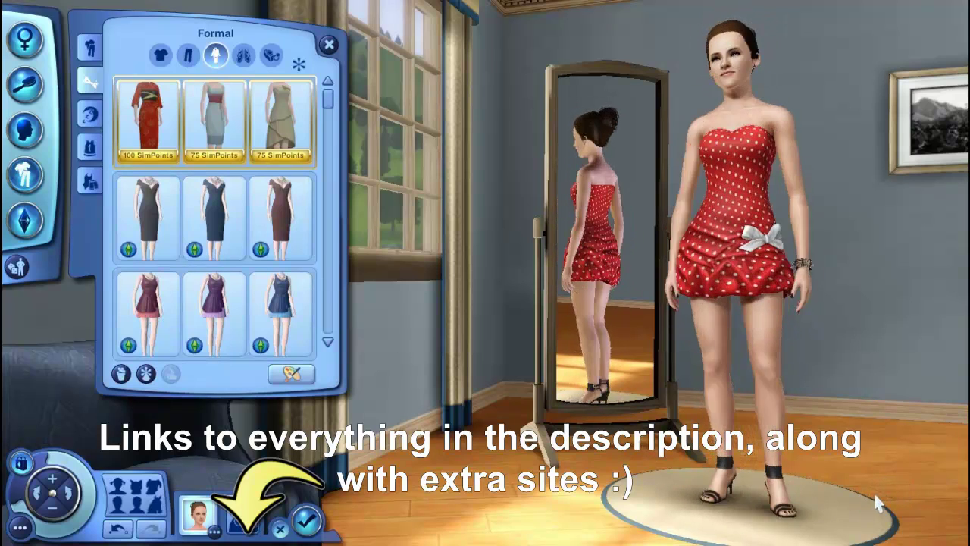